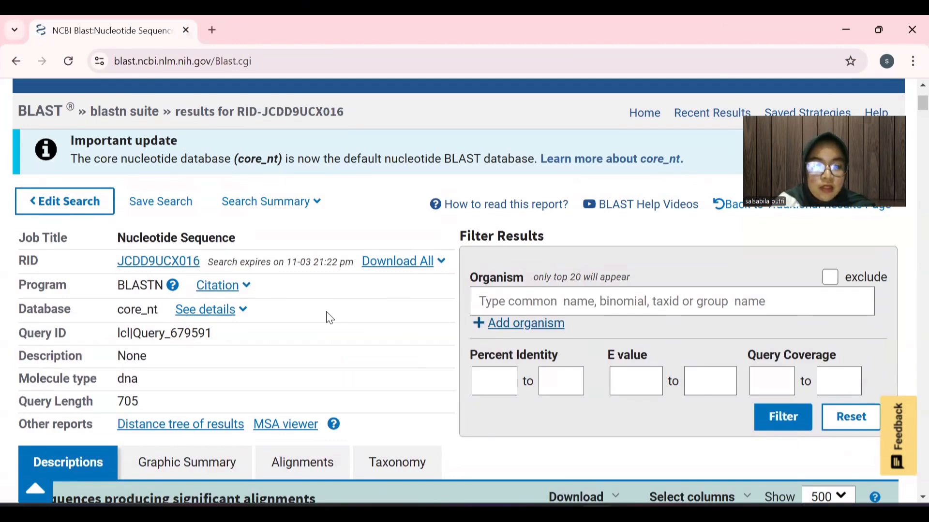
Deselect all sequences in the BLAST table of significant alignments
{"action": "scroll", "coordinate": [328, 314], "scroll_direction": "down", "scroll_amount": 4}
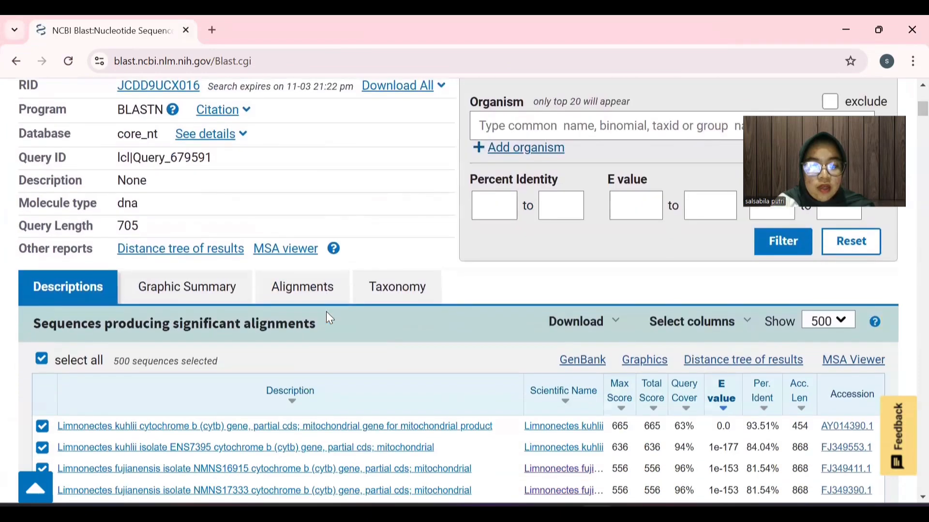
{"action": "scroll", "coordinate": [329, 318], "scroll_direction": "down", "scroll_amount": 4}
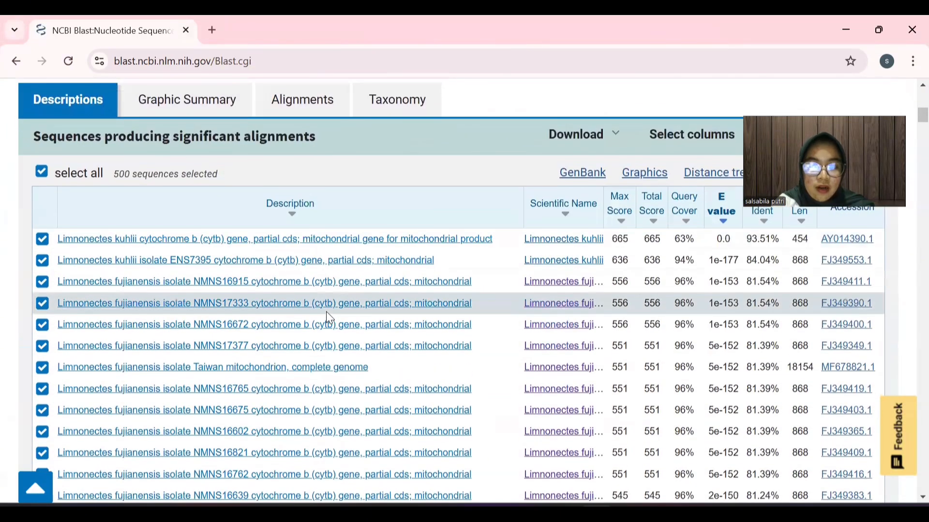
{"action": "scroll", "coordinate": [315, 174], "scroll_direction": "up", "scroll_amount": 1}
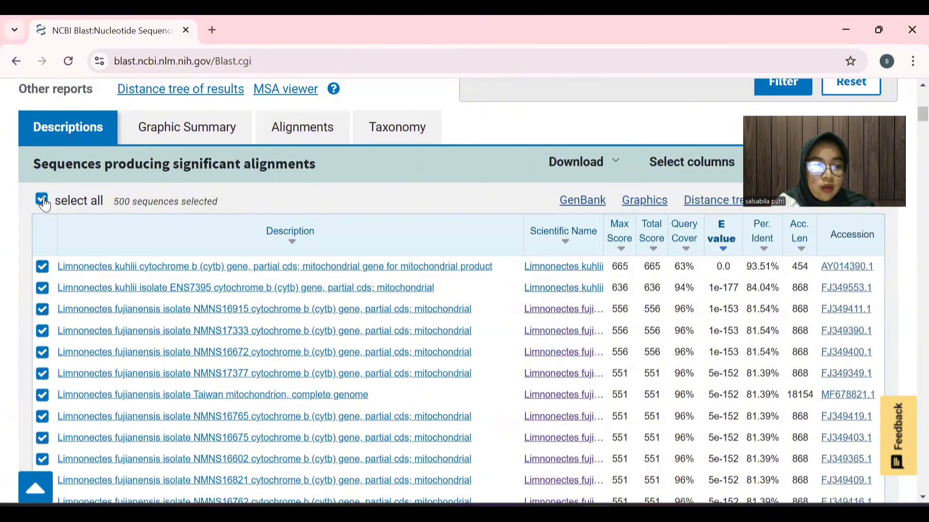
{"action": "left_click", "coordinate": [42, 200]}
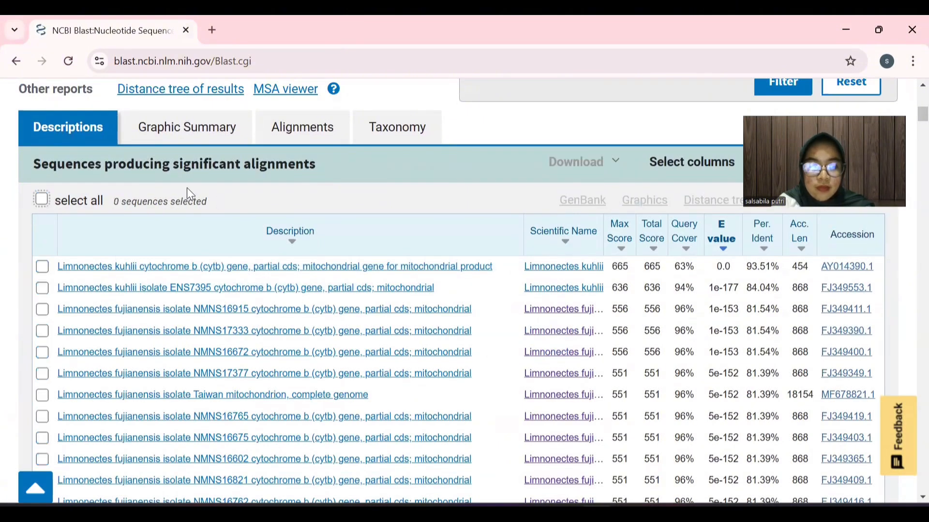
Select the Limnonectes kuhlii isolate ENS7395 and Limnonectes fujianensis isolate NMNS16915 hits in the results table
{"action": "scroll", "coordinate": [257, 215], "scroll_direction": "down", "scroll_amount": 1}
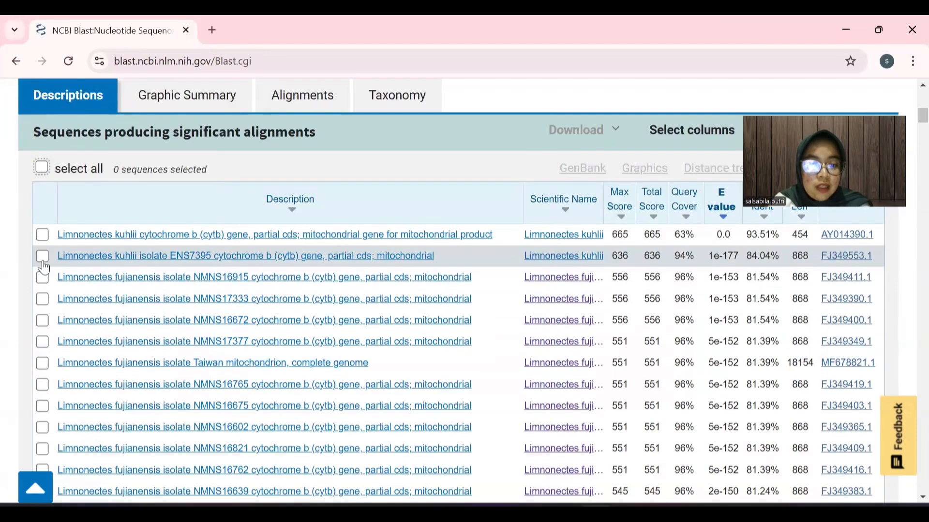
{"action": "left_click", "coordinate": [43, 257]}
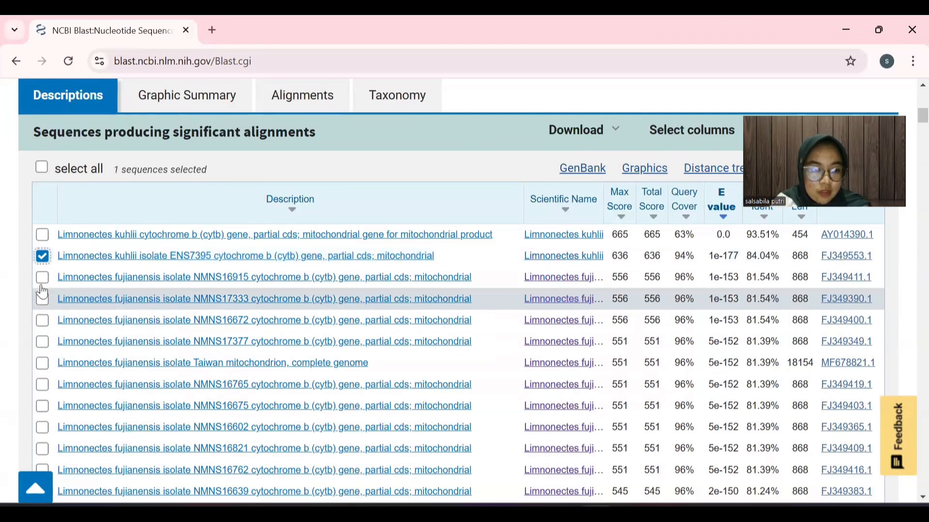
{"action": "left_click", "coordinate": [42, 279]}
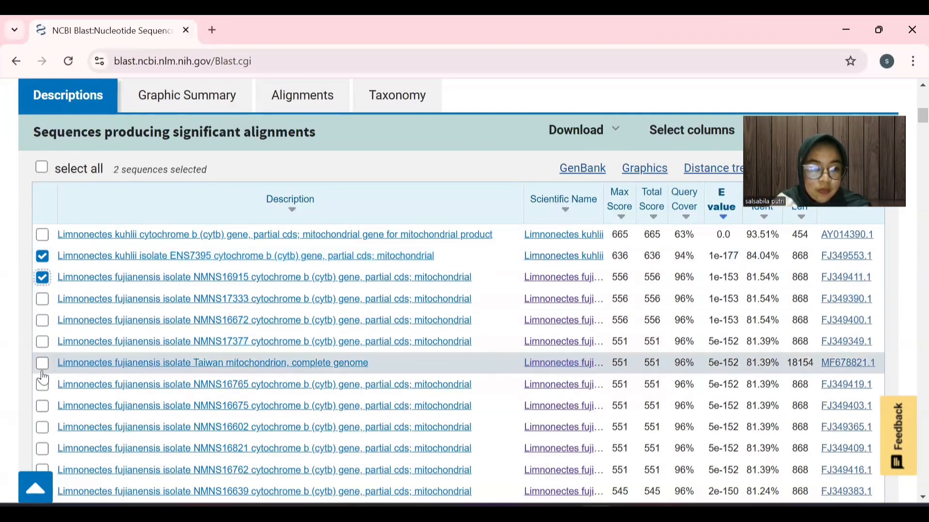
{"action": "scroll", "coordinate": [40, 410], "scroll_direction": "down", "scroll_amount": 1}
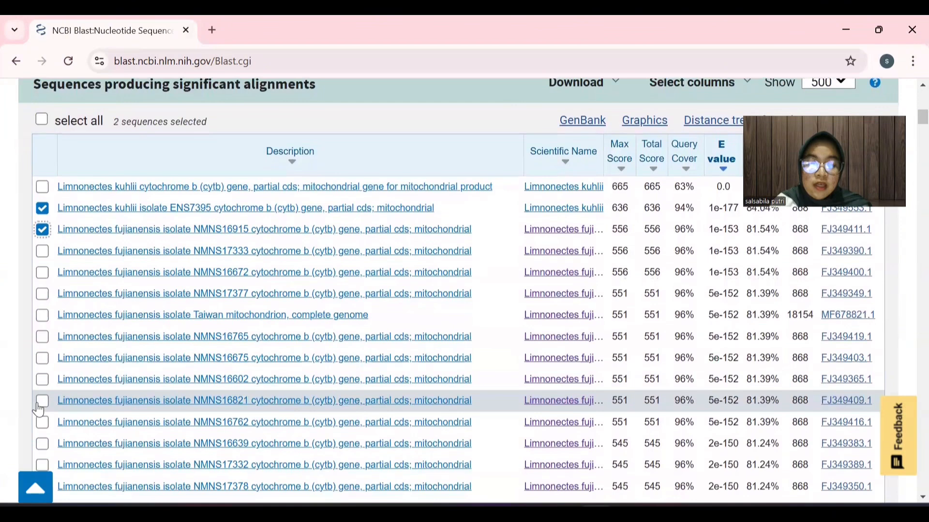
{"action": "scroll", "coordinate": [39, 410], "scroll_direction": "down", "scroll_amount": 2}
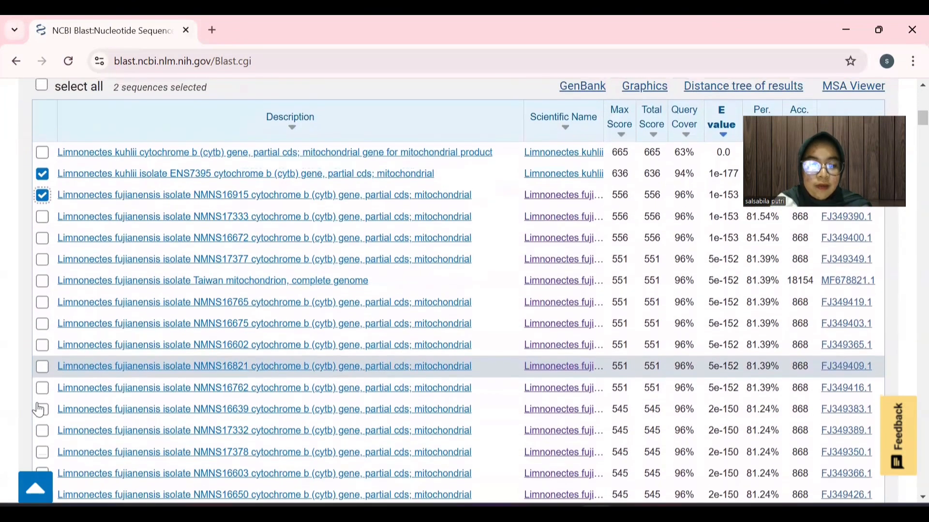
{"action": "scroll", "coordinate": [43, 408], "scroll_direction": "up", "scroll_amount": 2}
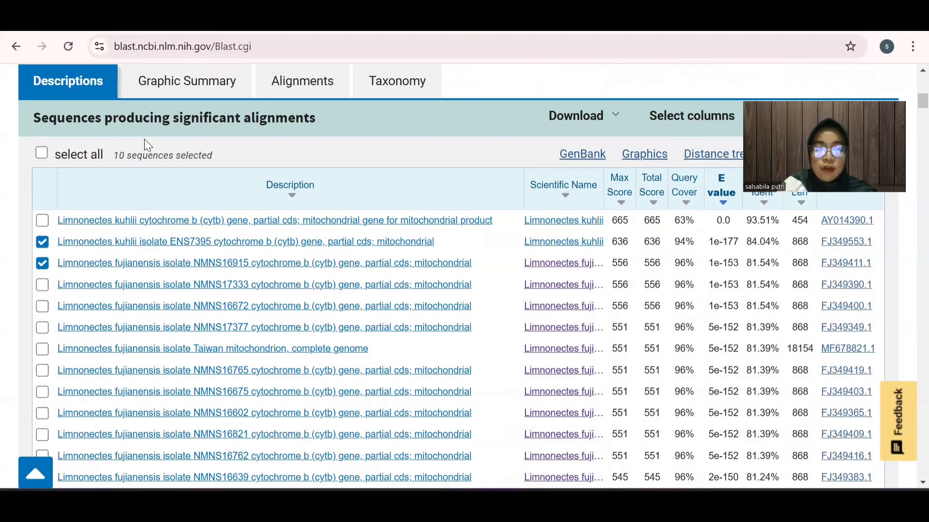
Download the selected hits as FASTA (aligned sequences) and open seqdump (2) from the Downloads folder in Notepad
{"action": "left_click", "coordinate": [580, 118]}
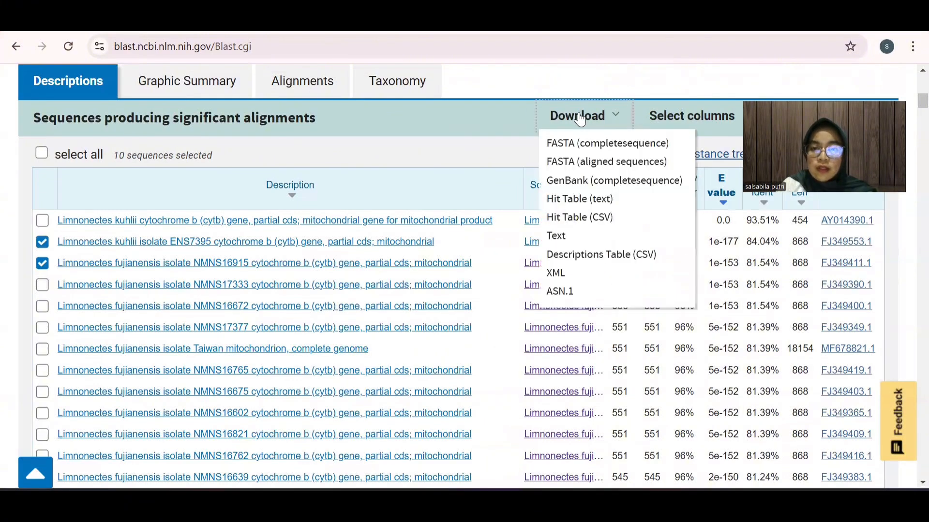
{"action": "left_click", "coordinate": [557, 163]}
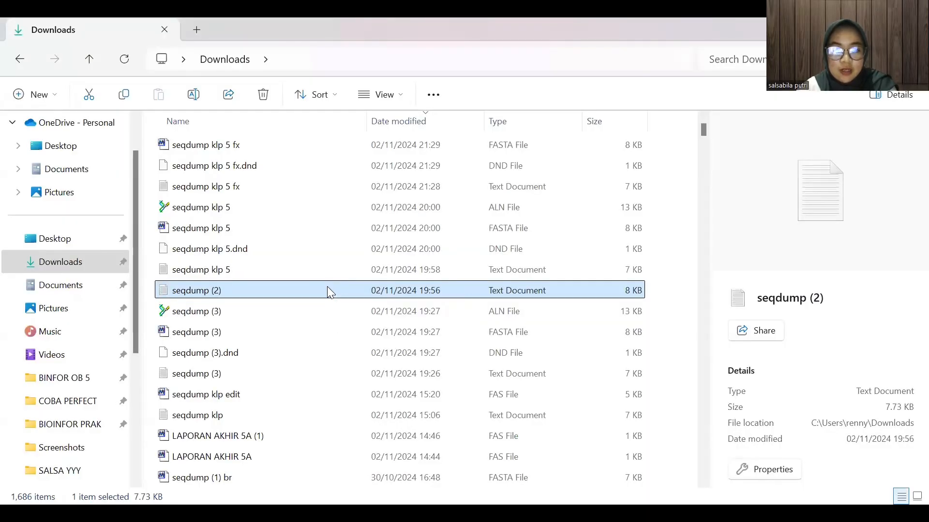
{"action": "right_click", "coordinate": [327, 287]}
{"action": "mouse_move", "coordinate": [447, 247]}
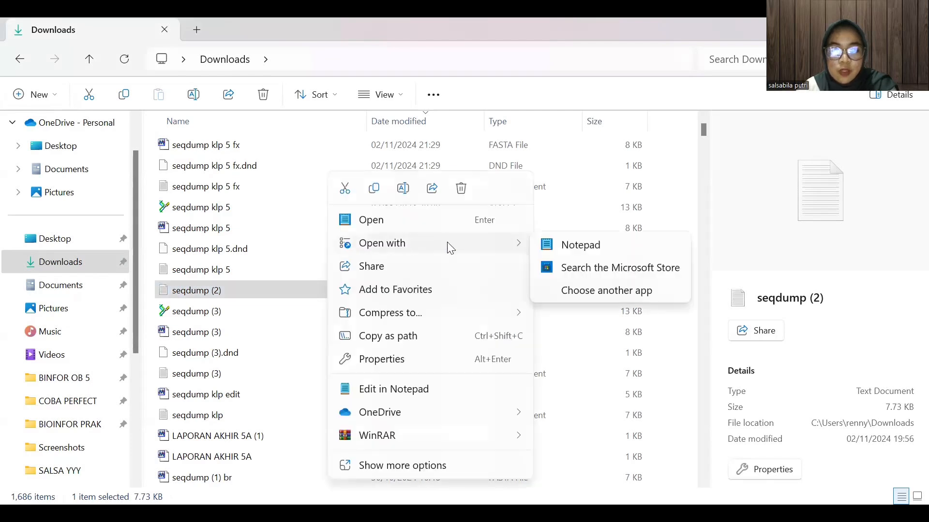
{"action": "left_click", "coordinate": [580, 245]}
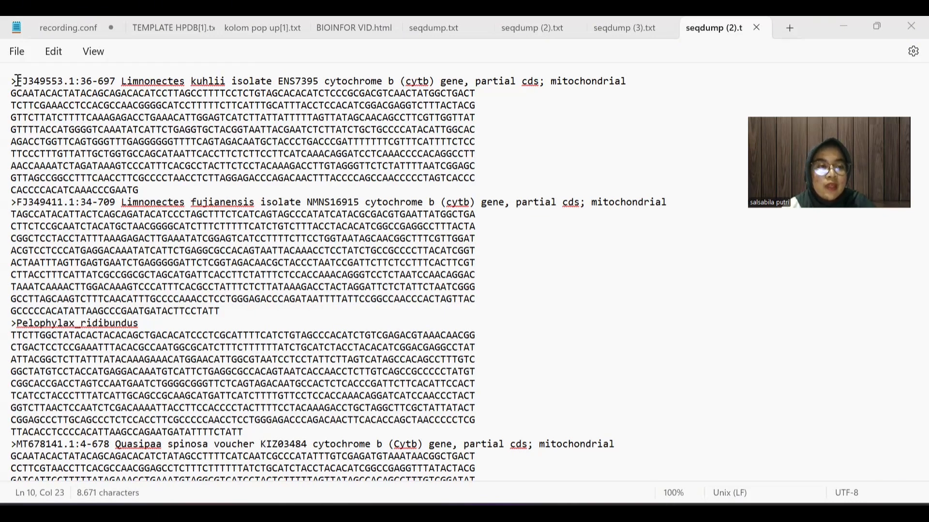
Shorten the first FASTA header to >Limnonectes_kuhlii by removing the accession range and the isolate and gene description
{"action": "left_click_drag", "start_coordinate": [18, 81], "coordinate": [121, 86]}
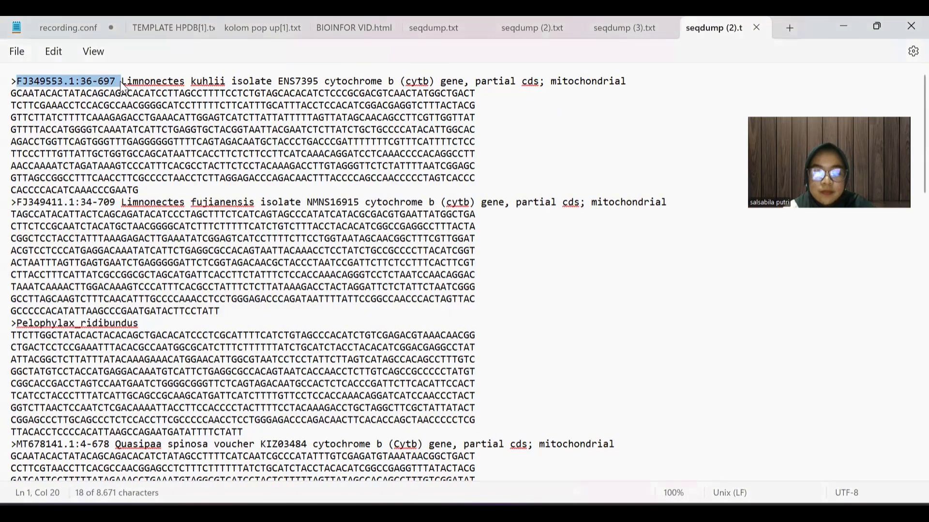
{"action": "key", "text": "BackSpace"}
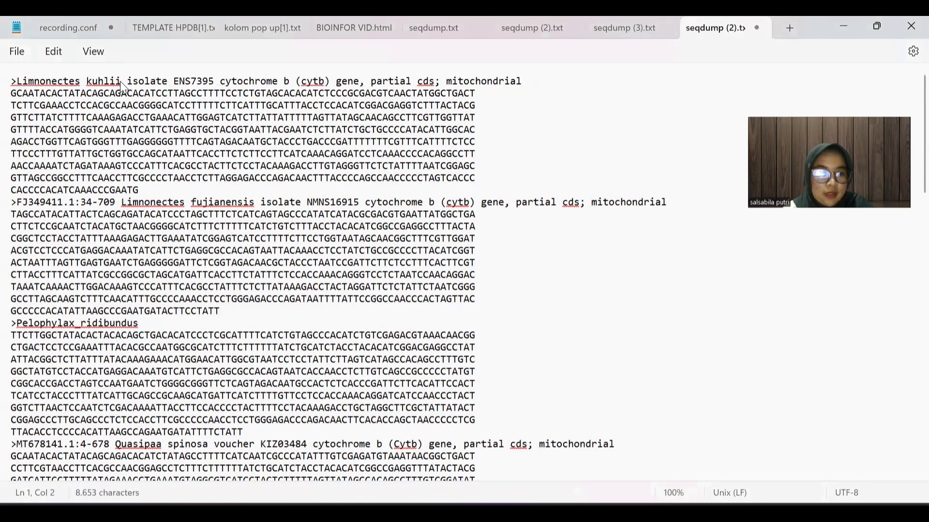
{"action": "left_click", "coordinate": [86, 81]}
{"action": "key", "text": "BackSpace"}
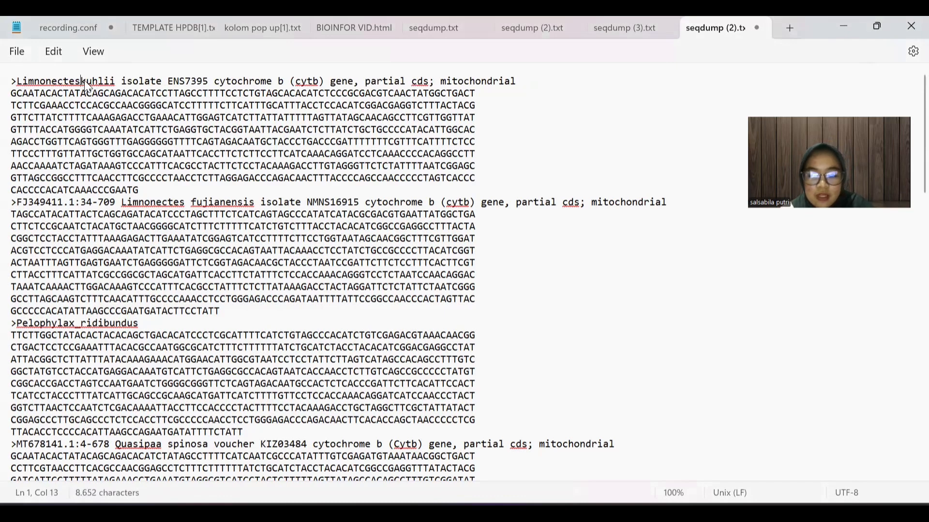
{"action": "left_click", "coordinate": [123, 80]}
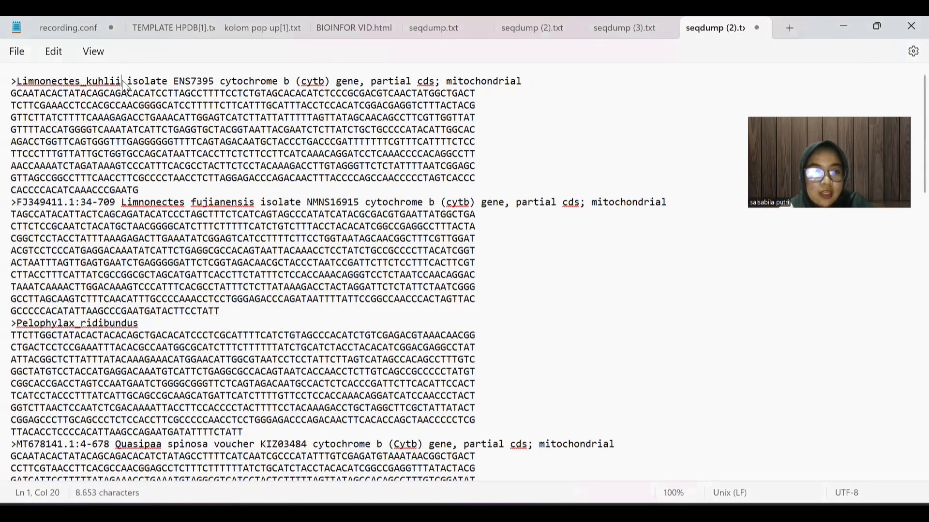
{"action": "left_click_drag", "start_coordinate": [124, 80], "coordinate": [520, 83]}
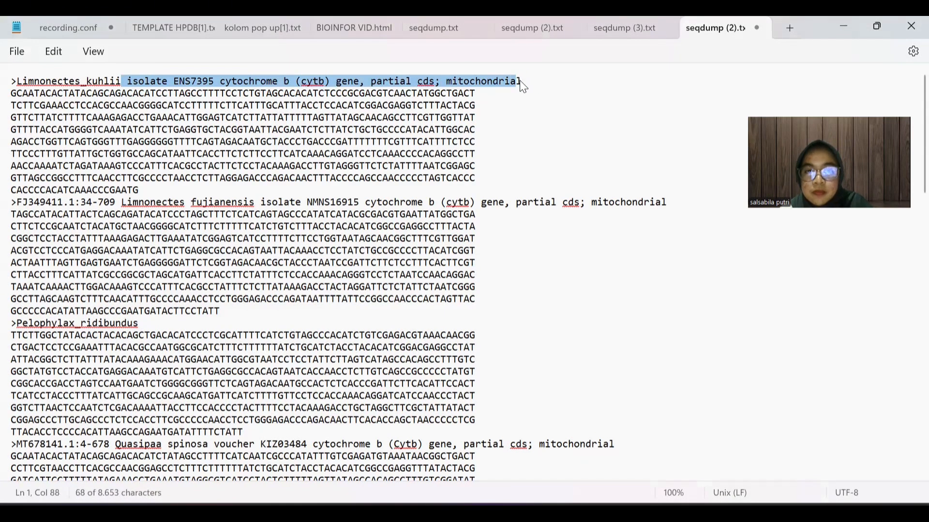
{"action": "key", "text": "BackSpace"}
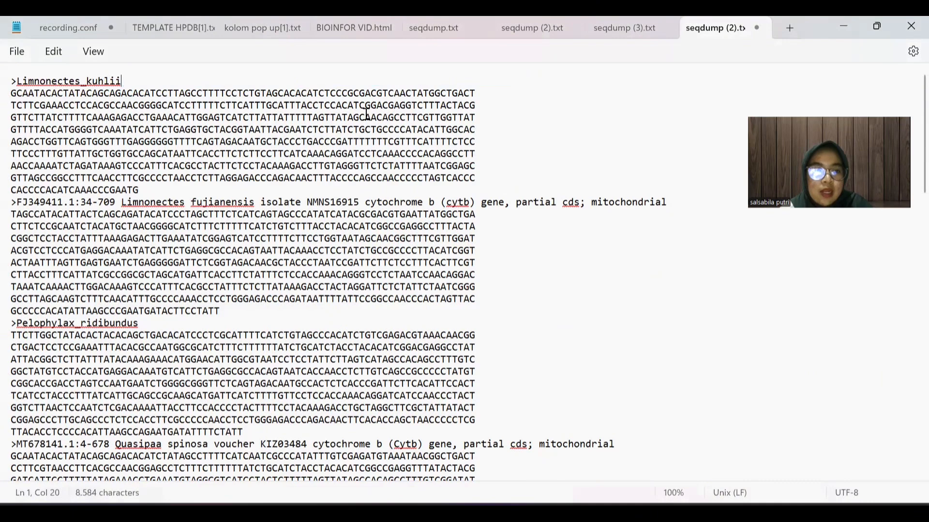
Shorten the FJ349411.1 sequence's header to >Limnonectes_fujianensis, keeping only the species name joined with an underscore
{"action": "left_click", "coordinate": [16, 202]}
{"action": "left_click_drag", "start_coordinate": [16, 201], "coordinate": [123, 203]}
{"action": "key", "text": "BackSpace"}
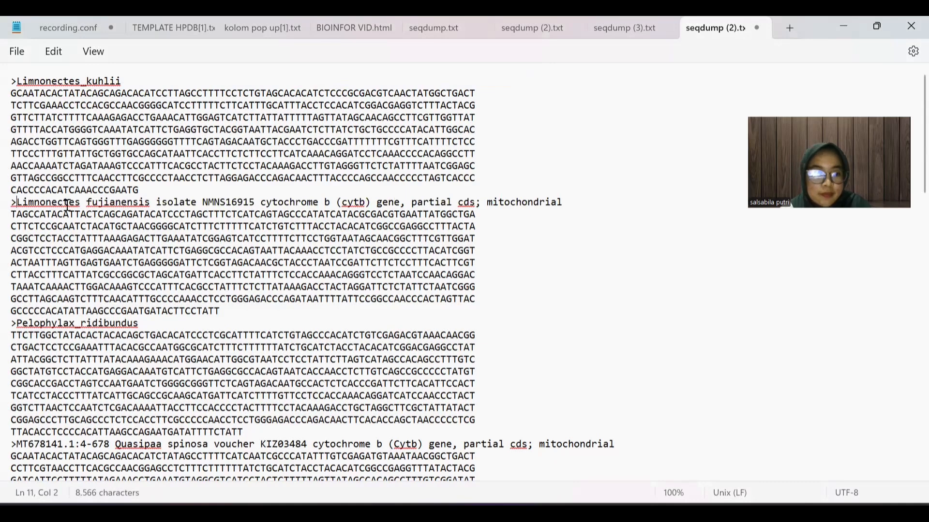
{"action": "left_click", "coordinate": [85, 203]}
{"action": "key", "text": "BackSpace"}
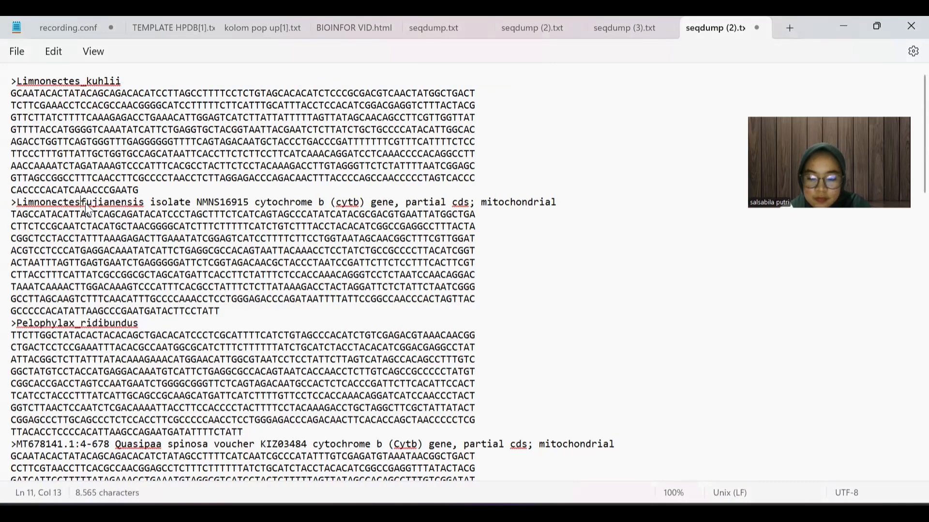
{"action": "type", "text": "_"}
{"action": "left_click_drag", "start_coordinate": [150, 202], "coordinate": [562, 188]}
{"action": "key", "text": "BackSpace"}
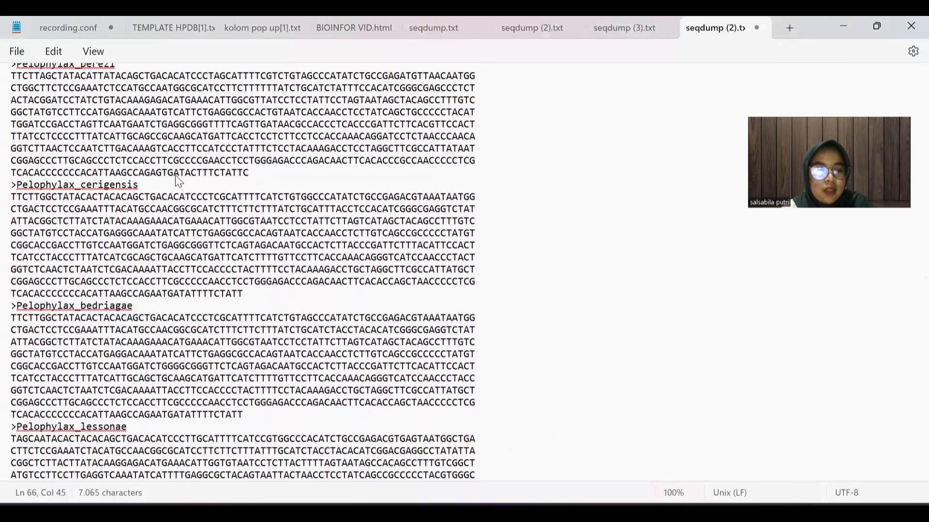
Save the edited sequences as a text document named "seqdump klpk 5" in the Downloads folder
{"action": "scroll", "coordinate": [157, 203], "scroll_direction": "up", "scroll_amount": 2}
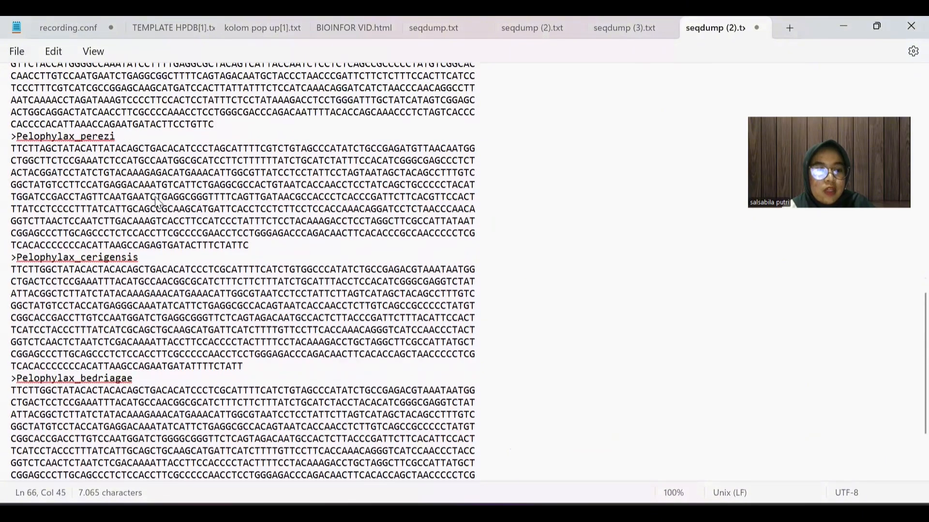
{"action": "scroll", "coordinate": [158, 203], "scroll_direction": "down", "scroll_amount": 2}
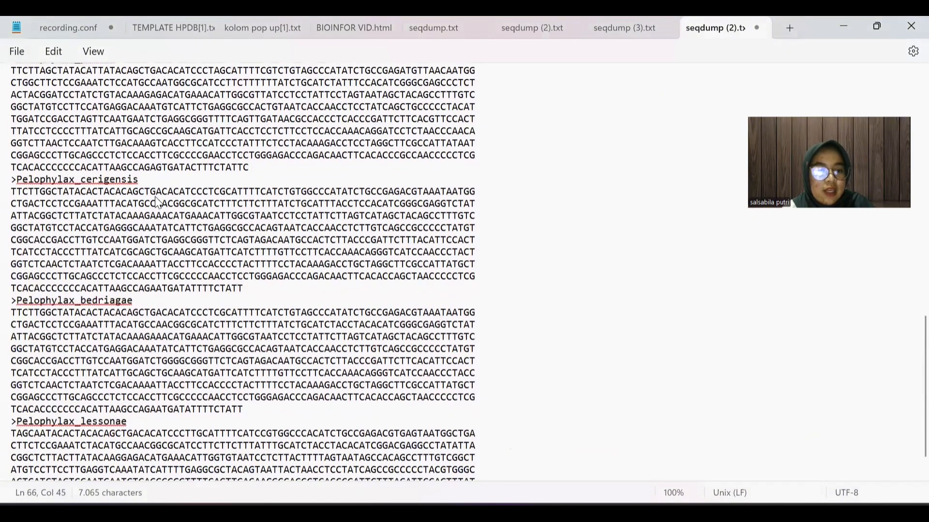
{"action": "scroll", "coordinate": [158, 203], "scroll_direction": "down", "scroll_amount": 2}
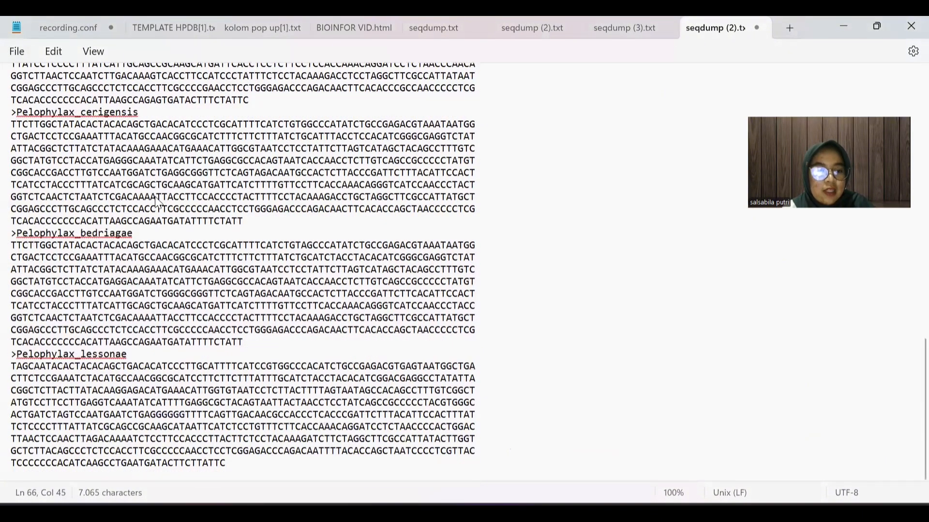
{"action": "left_click", "coordinate": [17, 52]}
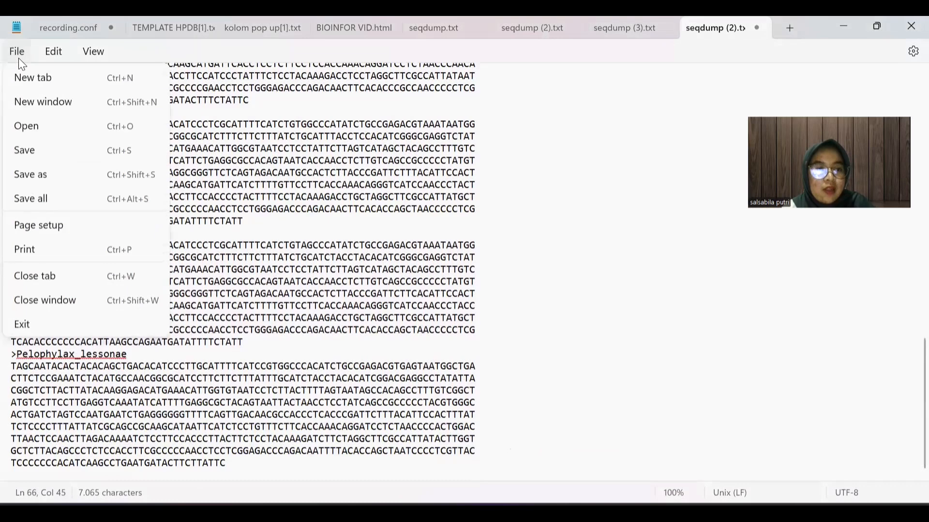
{"action": "left_click", "coordinate": [36, 177]}
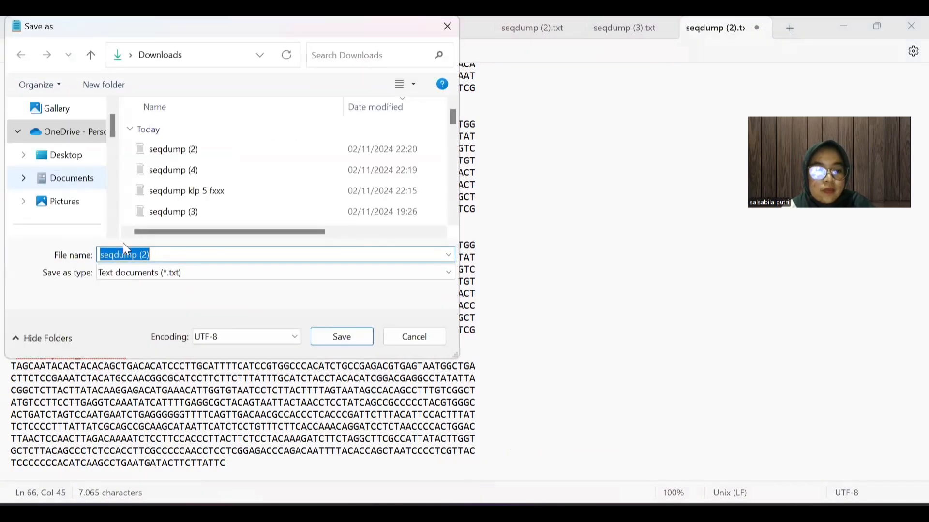
{"action": "left_click", "coordinate": [152, 255]}
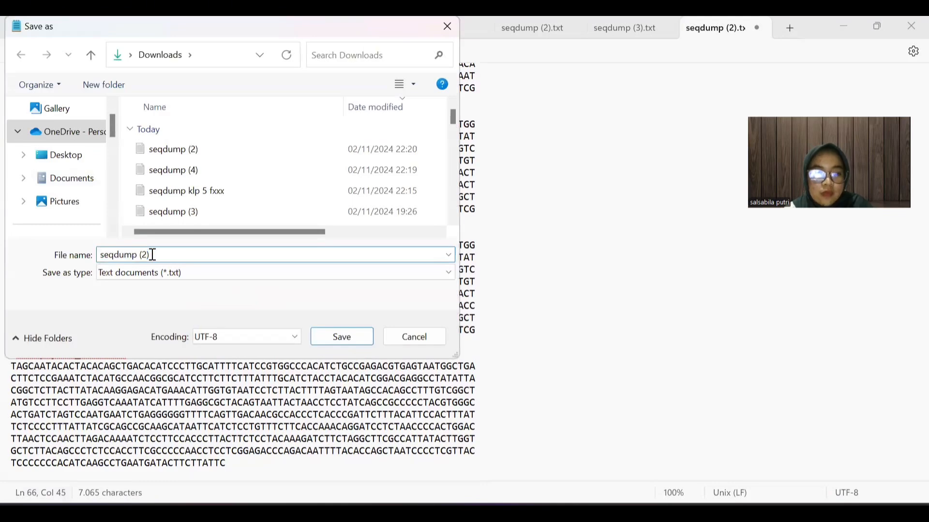
{"action": "key", "text": "BackSpace"}
{"action": "key", "text": "BackSpace"}
{"action": "key", "text": "BackSpace"}
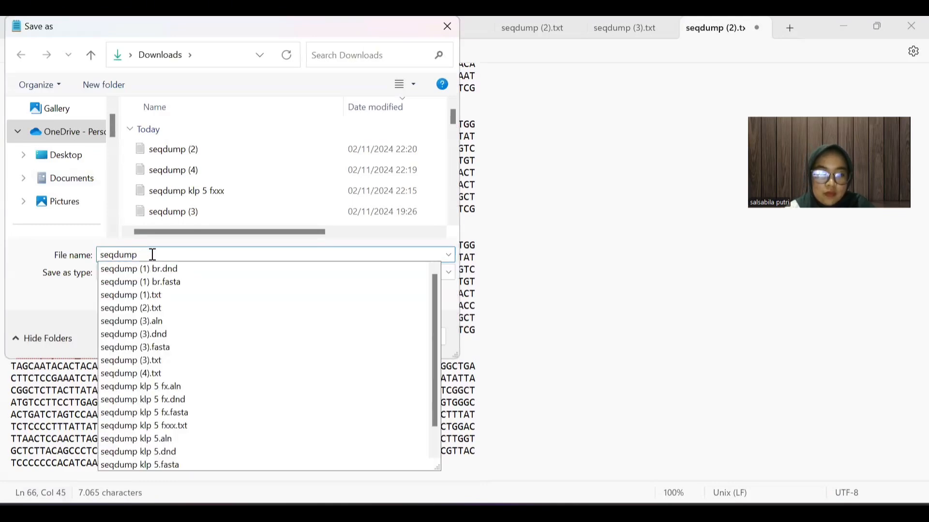
{"action": "type", "text": "kl"}
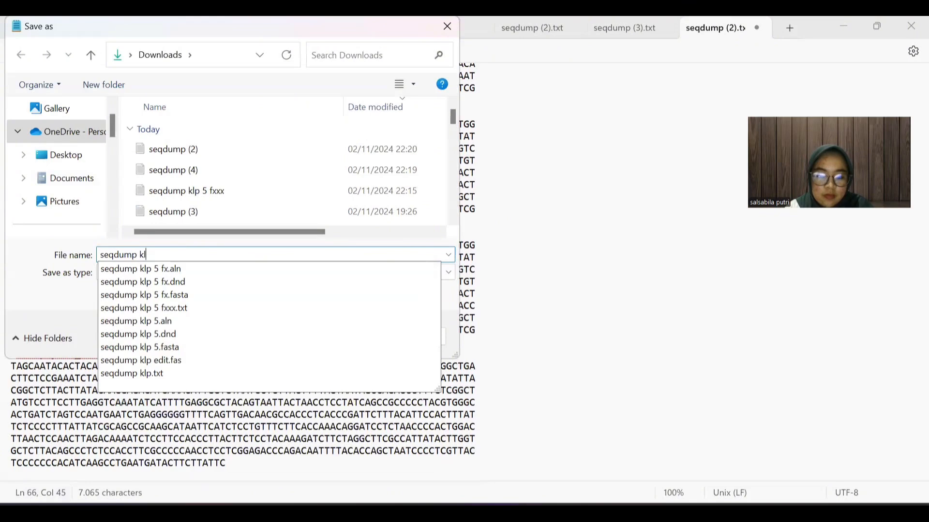
{"action": "type", "text": "pk 5"}
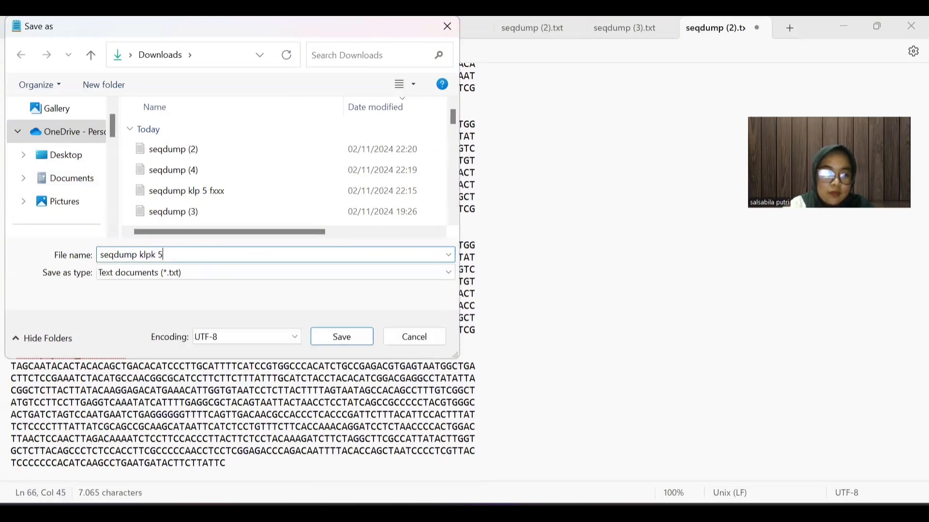
{"action": "left_click", "coordinate": [350, 337]}
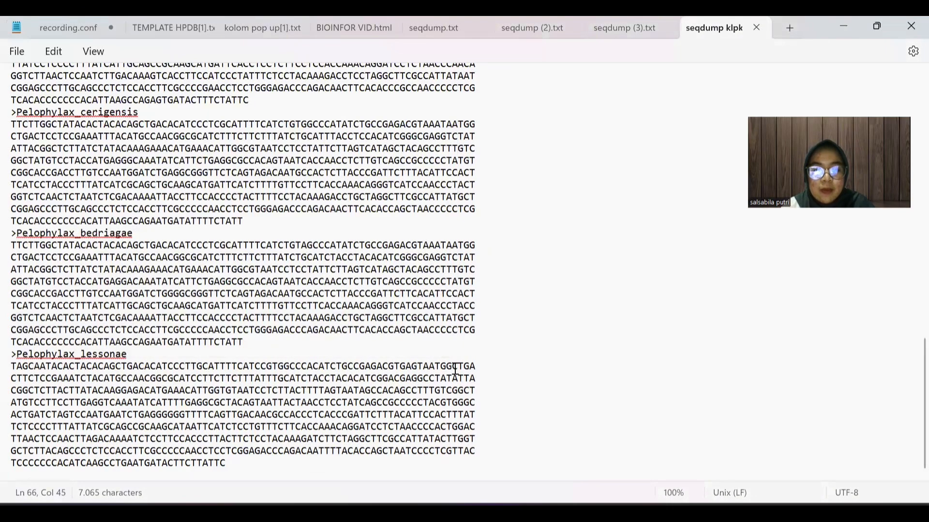
Switch to ClustalX 2.1
{"action": "mouse_move", "coordinate": [437, 513]}
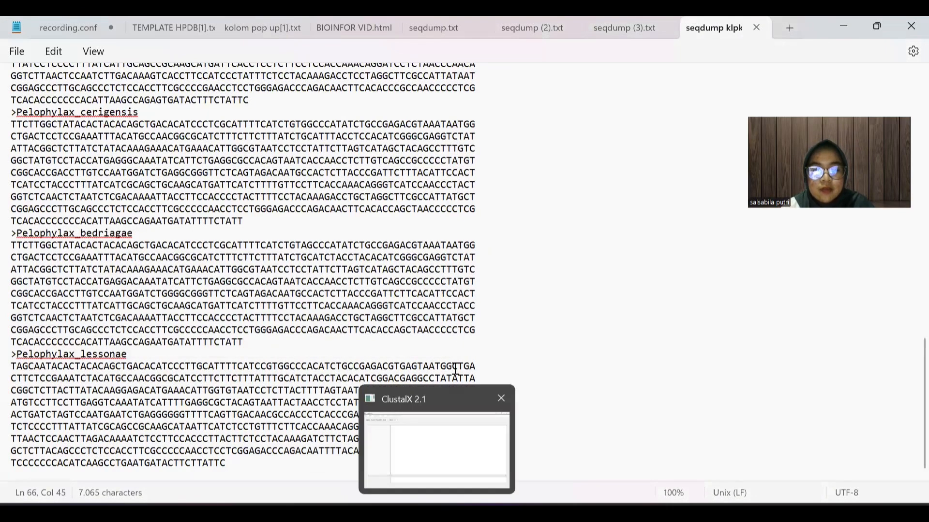
{"action": "left_click", "coordinate": [437, 447]}
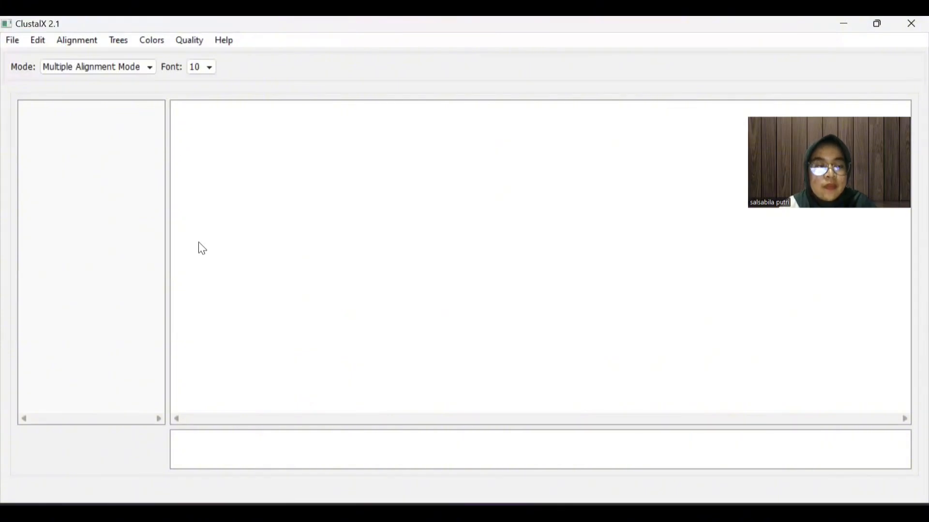
Load the "seqdump klpk 5" sequence file from the Downloads folder
{"action": "left_click", "coordinate": [13, 42]}
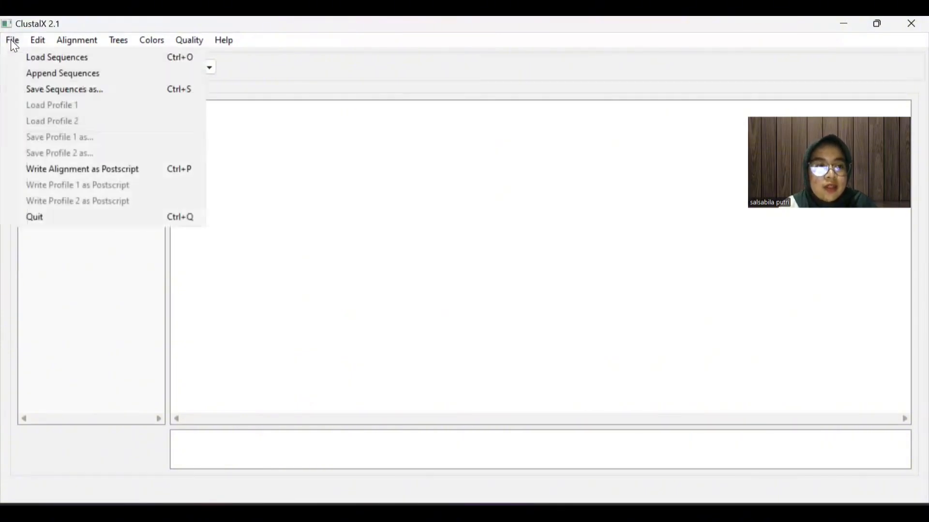
{"action": "left_click", "coordinate": [39, 59]}
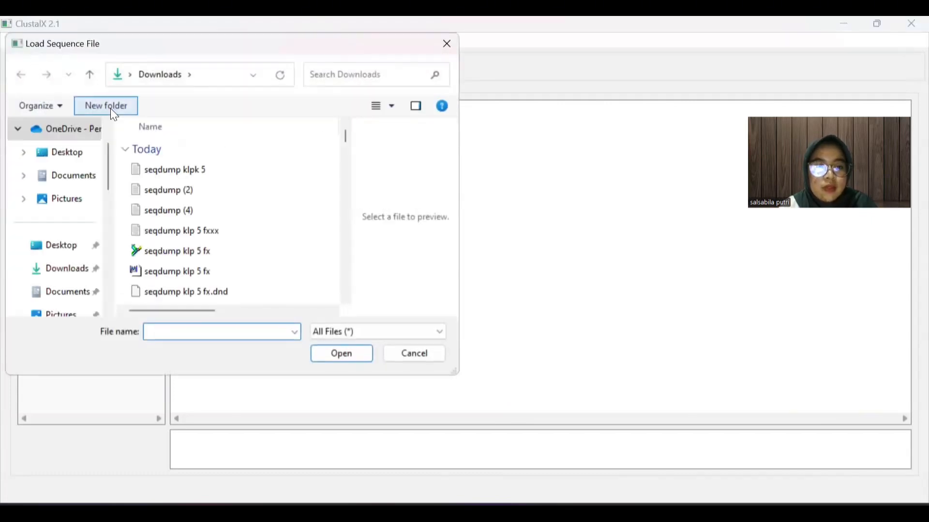
{"action": "left_click", "coordinate": [183, 163]}
{"action": "left_click", "coordinate": [341, 353]}
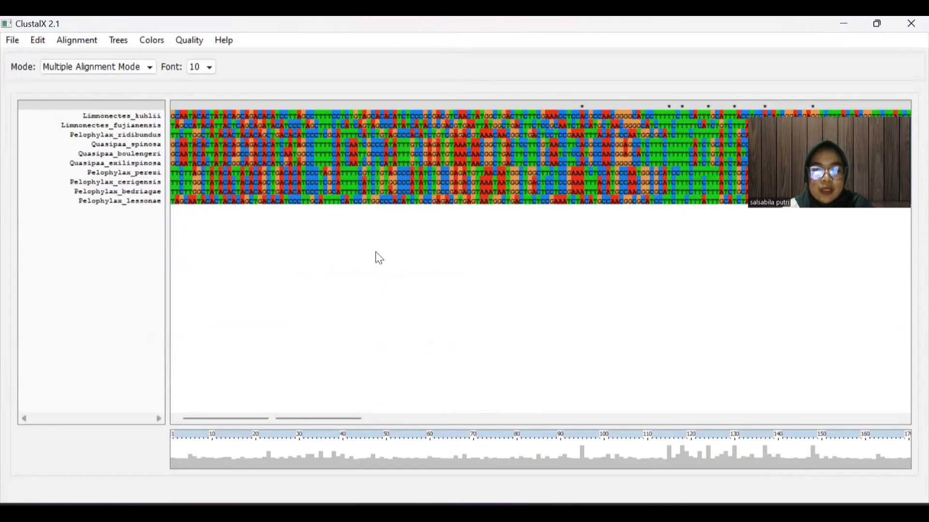
Run a complete alignment on the loaded sequences, writing the output files "seqdump klpk 5.dnd" and "seqdump klpk 5.aln" to Downloads
{"action": "left_click", "coordinate": [452, 419]}
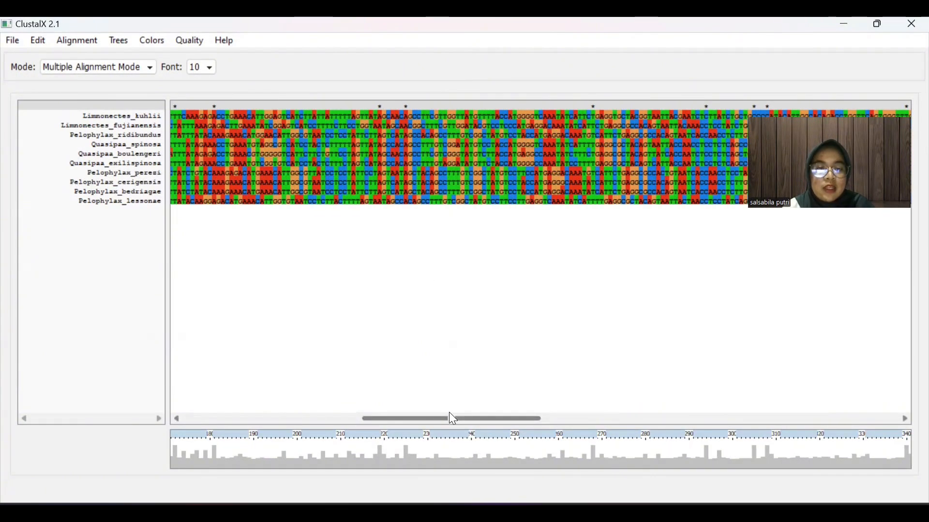
{"action": "left_click_drag", "start_coordinate": [460, 414], "coordinate": [820, 456]}
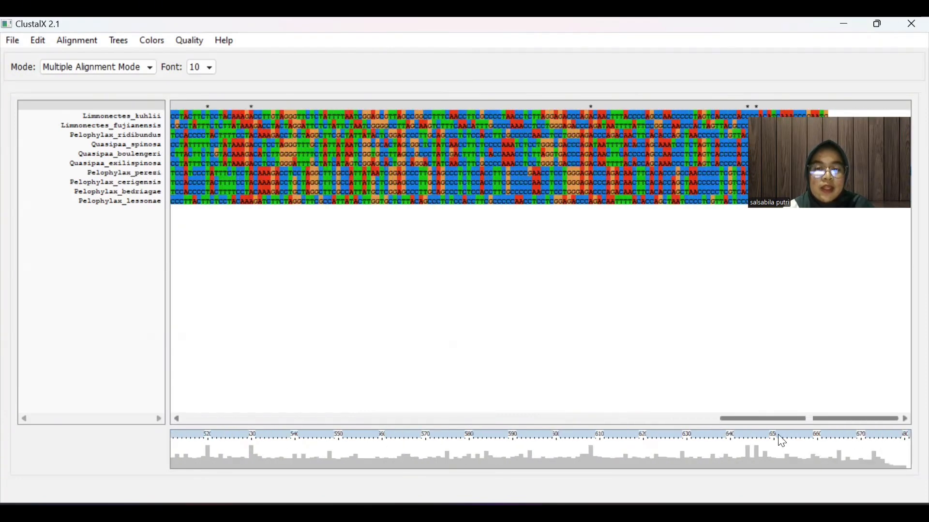
{"action": "left_click", "coordinate": [57, 36]}
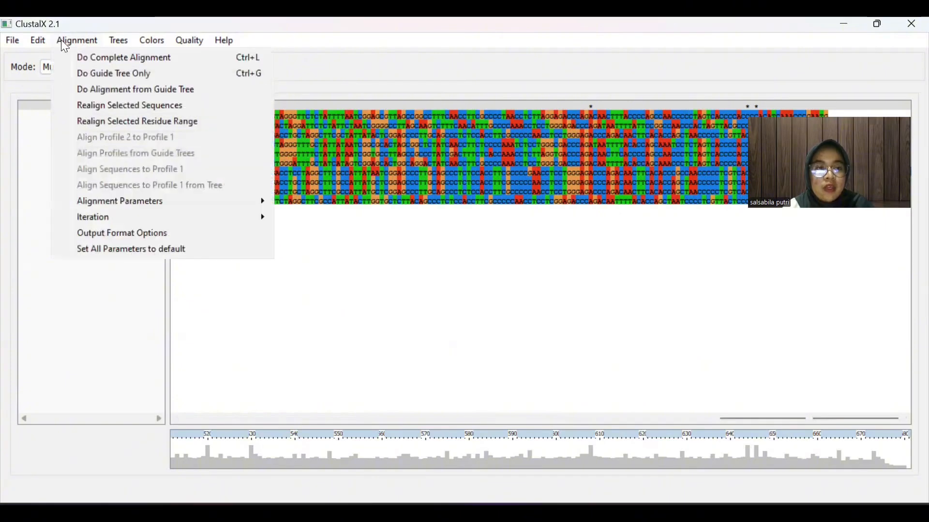
{"action": "left_click", "coordinate": [83, 60]}
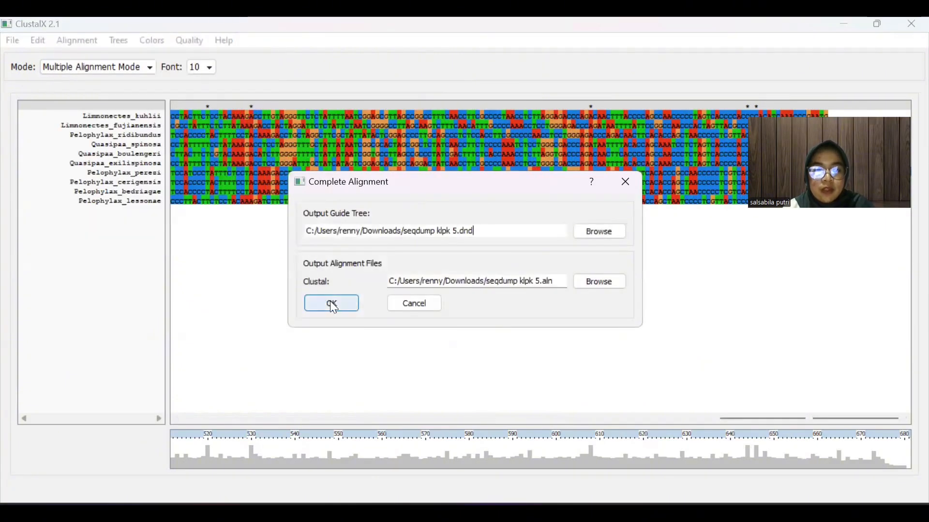
{"action": "left_click", "coordinate": [333, 304]}
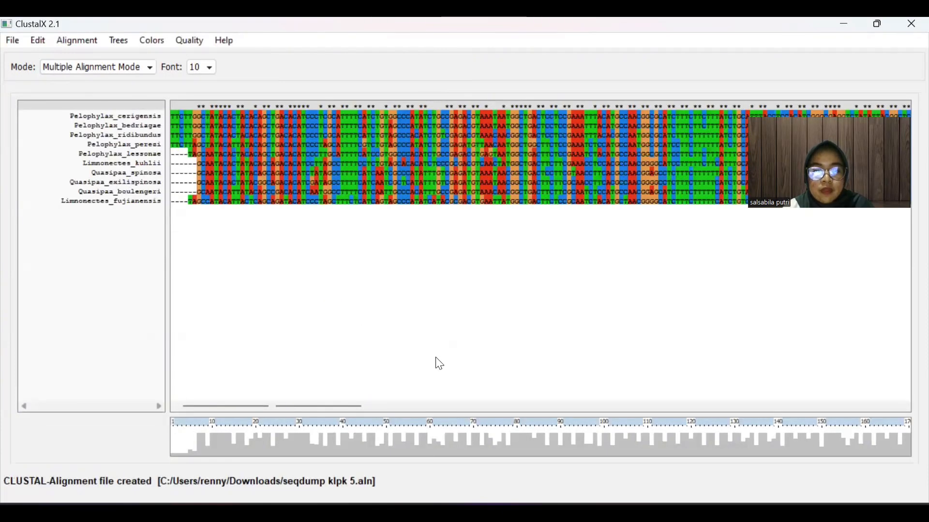
Save the aligned sequences in CLUSTAL and FASTA formats as "seqdump klpk 5" in the Downloads folder
{"action": "left_click_drag", "start_coordinate": [333, 405], "coordinate": [771, 415]}
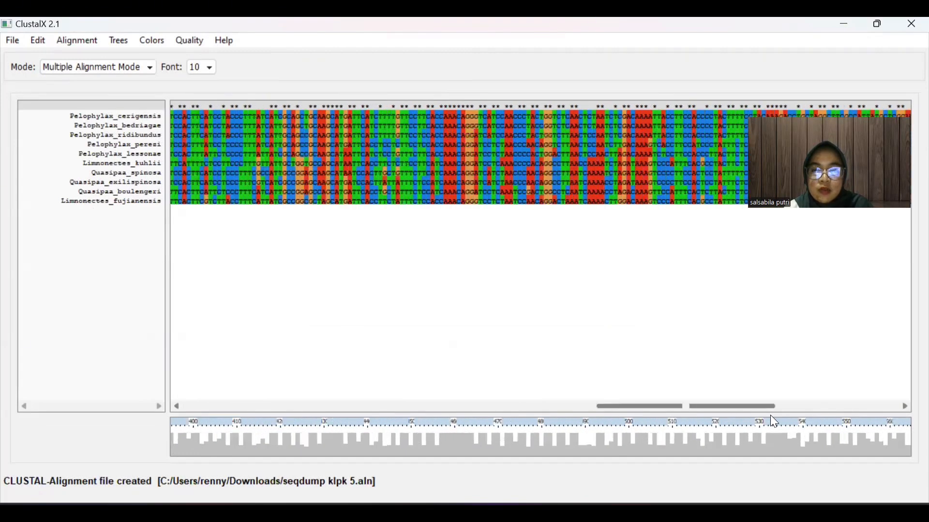
{"action": "left_click_drag", "start_coordinate": [841, 417], "coordinate": [905, 418]}
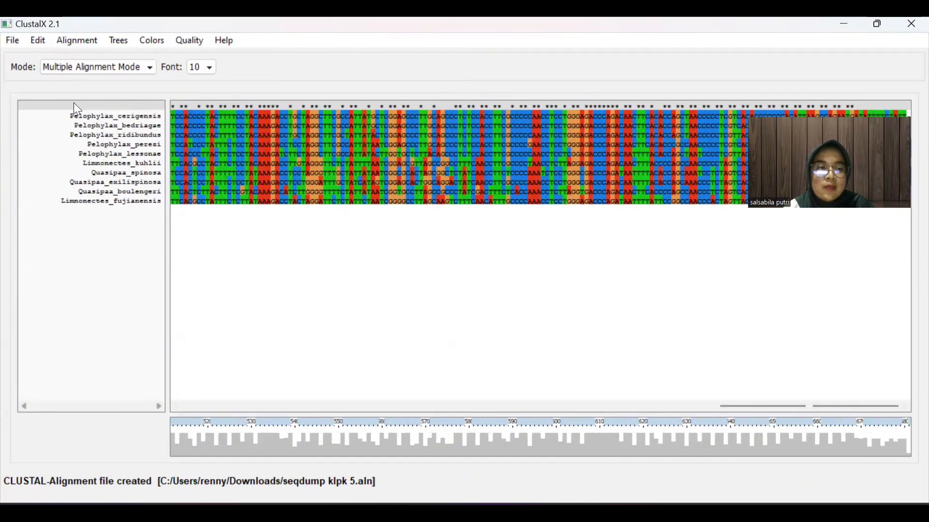
{"action": "left_click", "coordinate": [12, 42]}
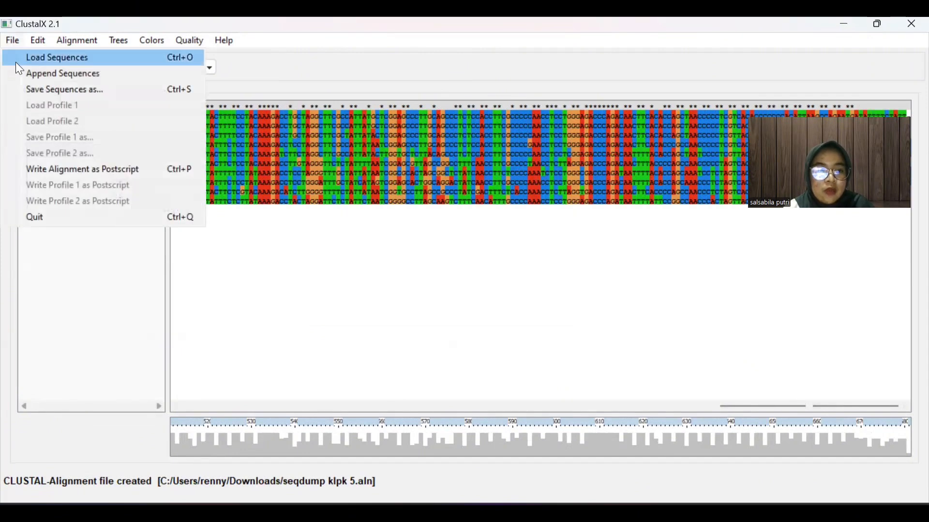
{"action": "left_click", "coordinate": [26, 92]}
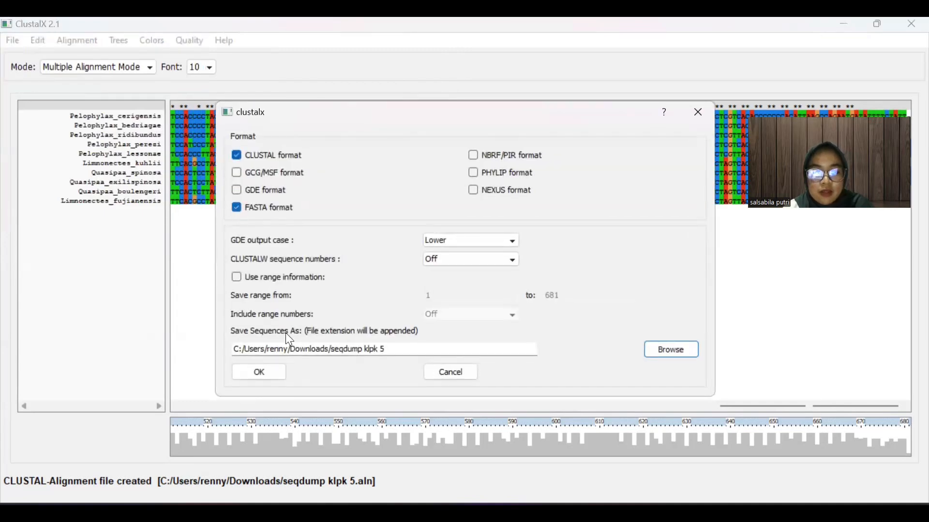
{"action": "left_click", "coordinate": [271, 375]}
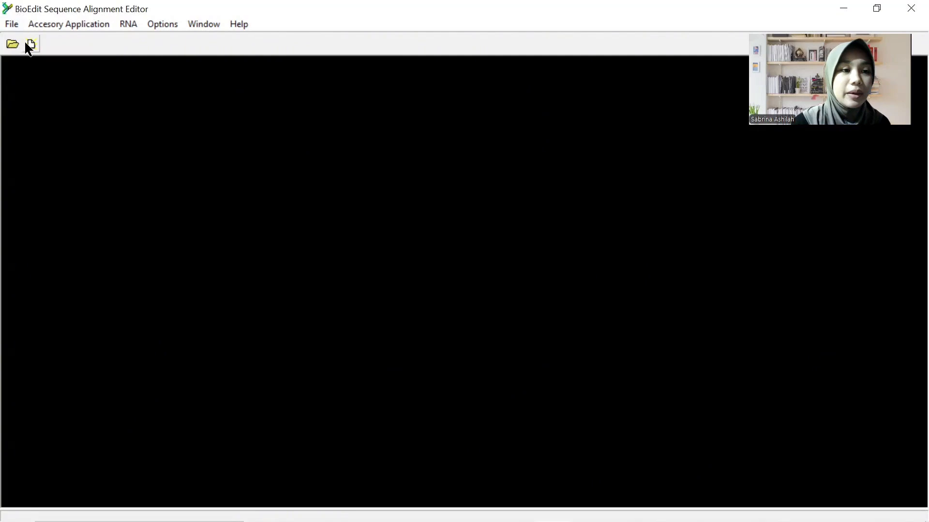
In BioEdit, open the aligned FASTA file seqdump.fas from the "tugas vid" folder
{"action": "left_click", "coordinate": [10, 25]}
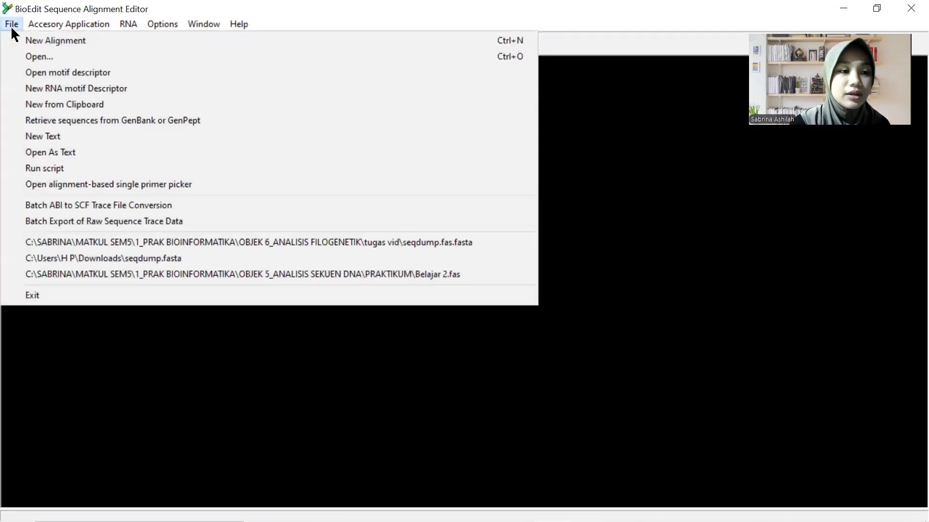
{"action": "left_click", "coordinate": [43, 57]}
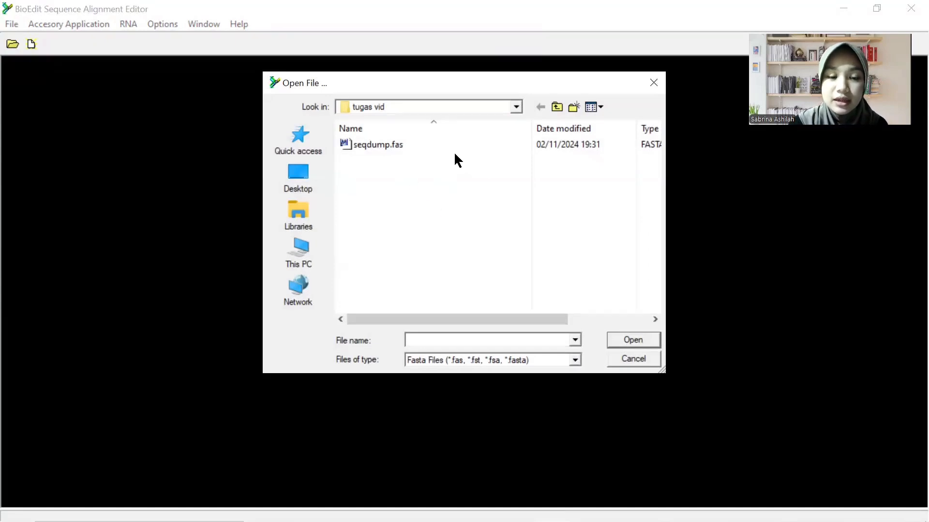
{"action": "left_click", "coordinate": [382, 147]}
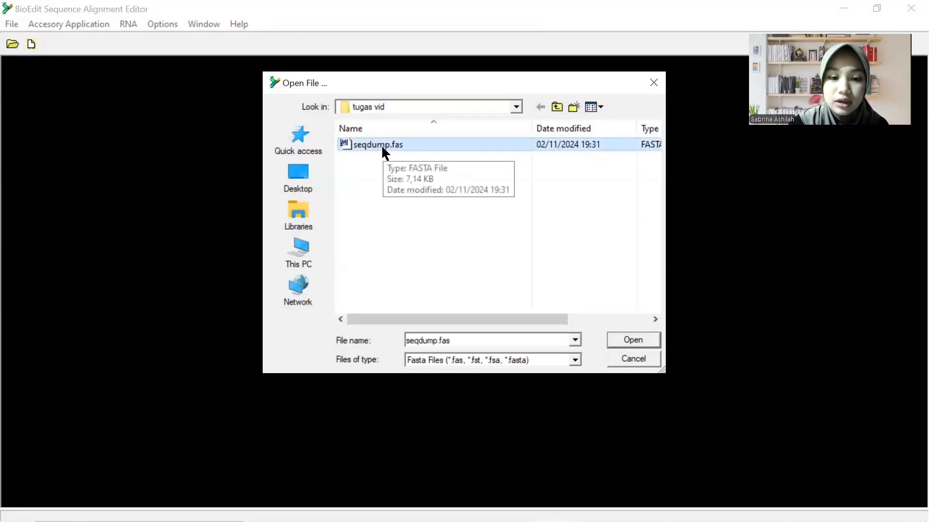
{"action": "left_click", "coordinate": [637, 340]}
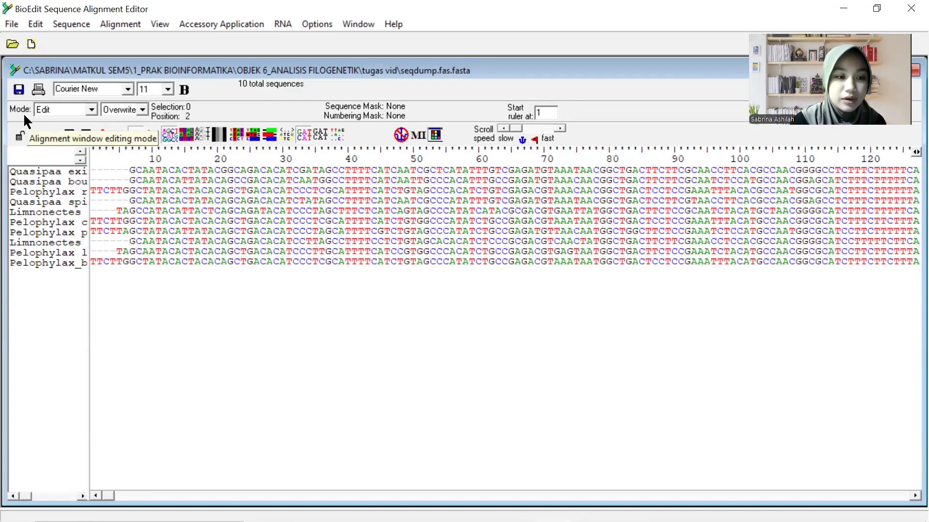
With the alignment in Edit mode, delete columns 1 to 6 across all sequences to trim the uneven beginning
{"action": "left_click", "coordinate": [90, 113]}
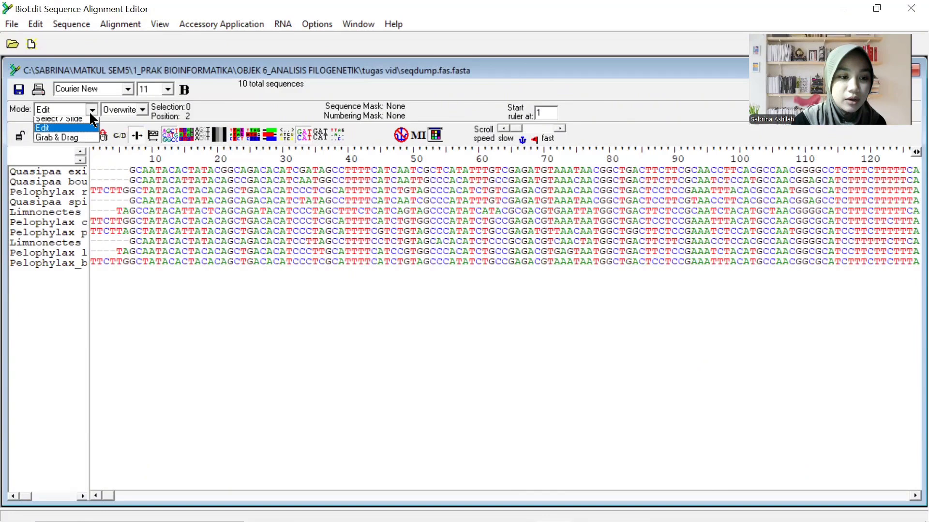
{"action": "left_click", "coordinate": [59, 132]}
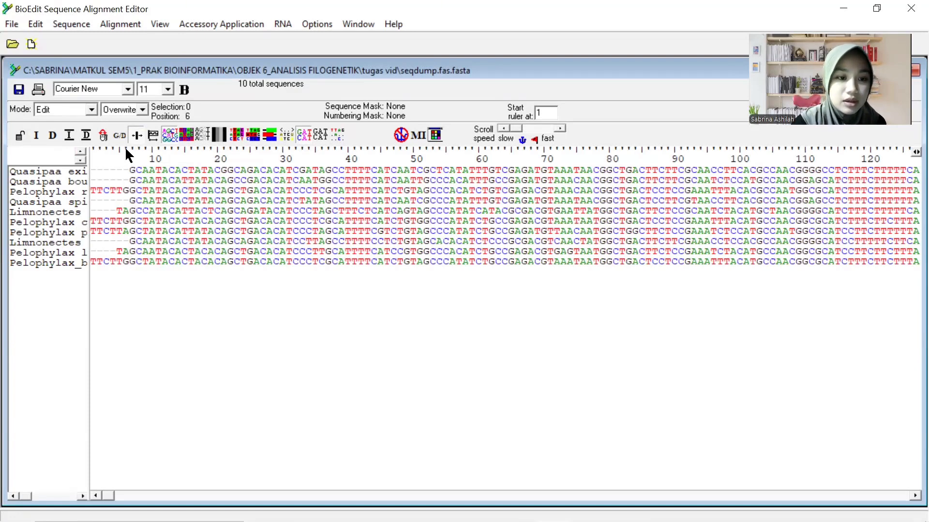
{"action": "left_click_drag", "start_coordinate": [125, 146], "coordinate": [88, 147]}
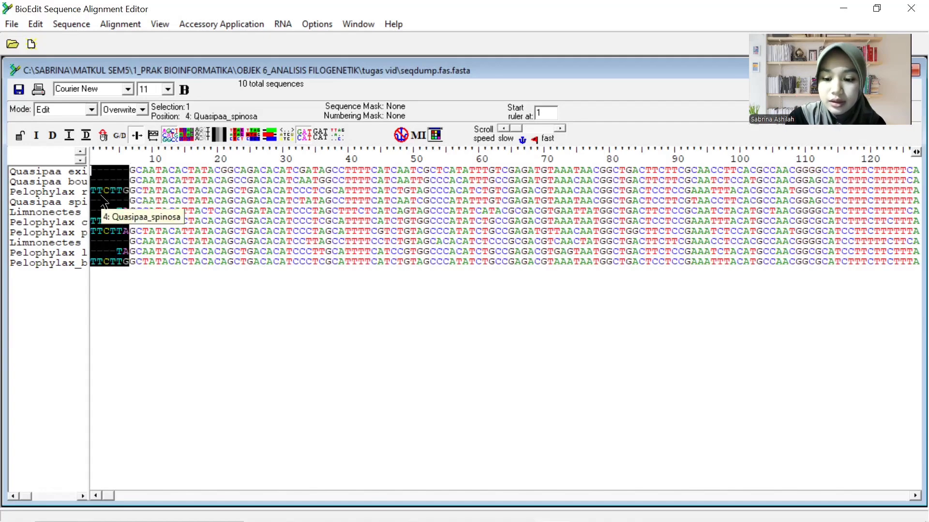
{"action": "key", "text": "Delete"}
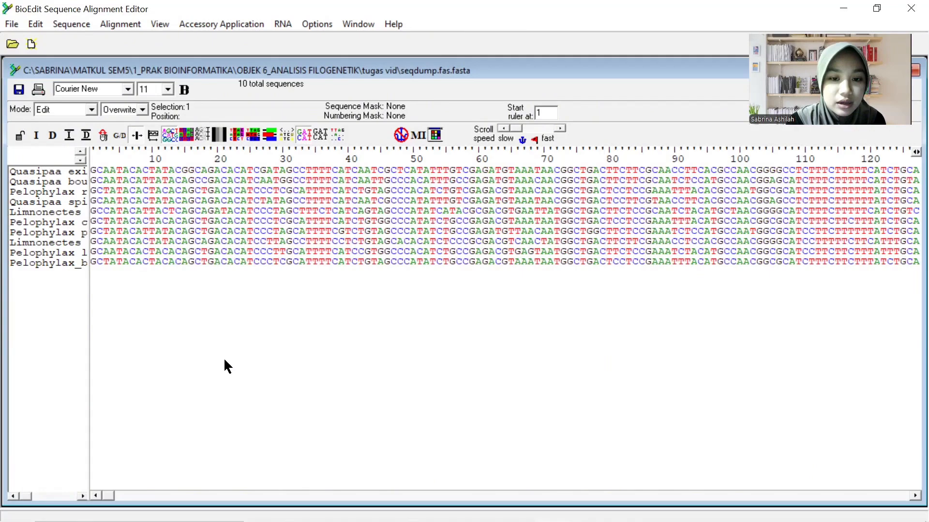
Delete the columns from position 662 to the end of the alignment across all sequences
{"action": "scroll", "coordinate": [223, 357], "scroll_direction": "right", "scroll_amount": 10}
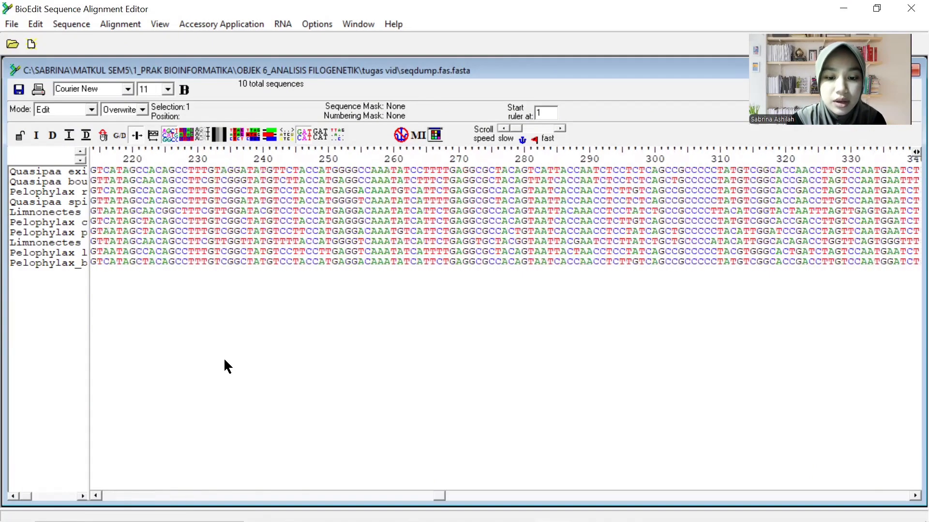
{"action": "scroll", "coordinate": [223, 358], "scroll_direction": "right", "scroll_amount": 18}
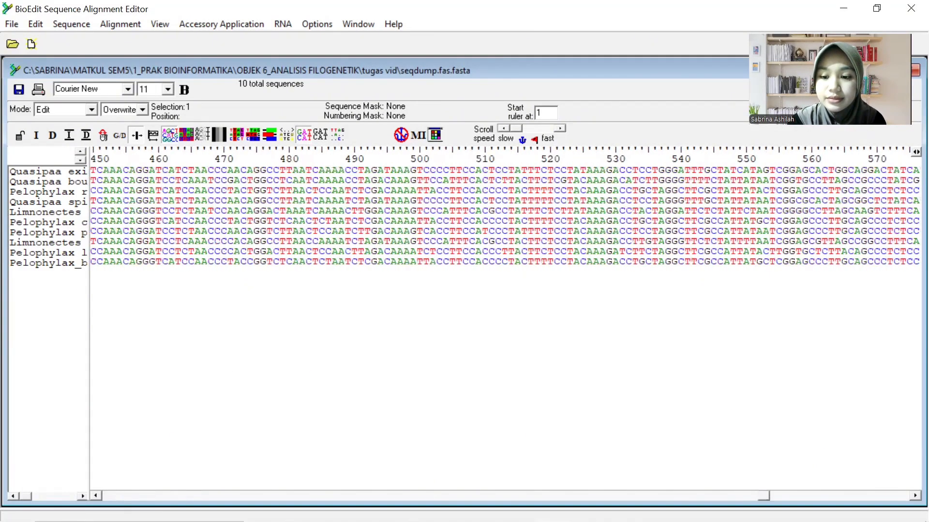
{"action": "scroll", "coordinate": [803, 383], "scroll_direction": "right", "scroll_amount": 8}
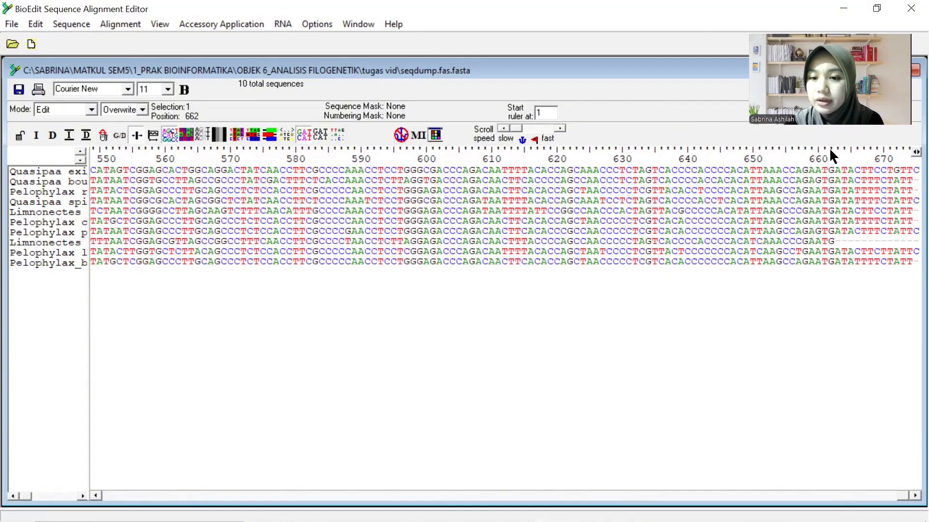
{"action": "left_click_drag", "start_coordinate": [830, 150], "coordinate": [912, 152]}
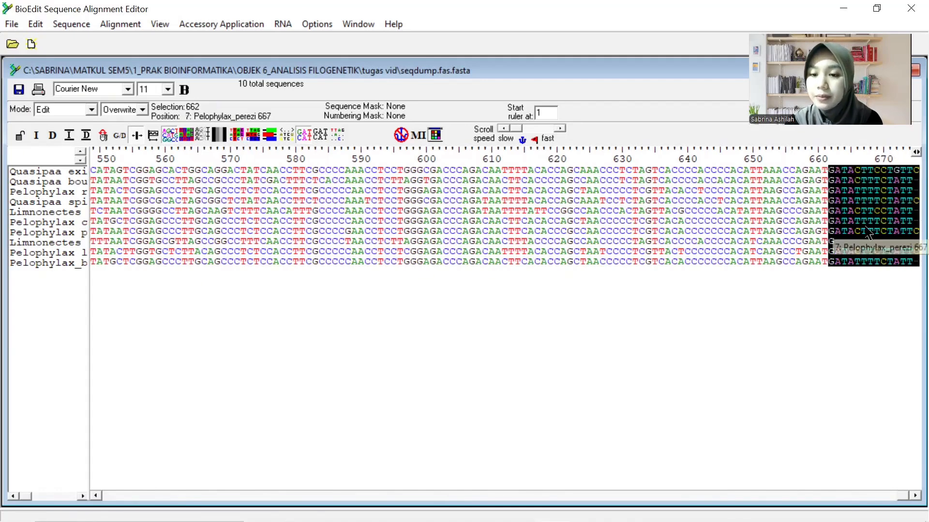
{"action": "key", "text": "Delete"}
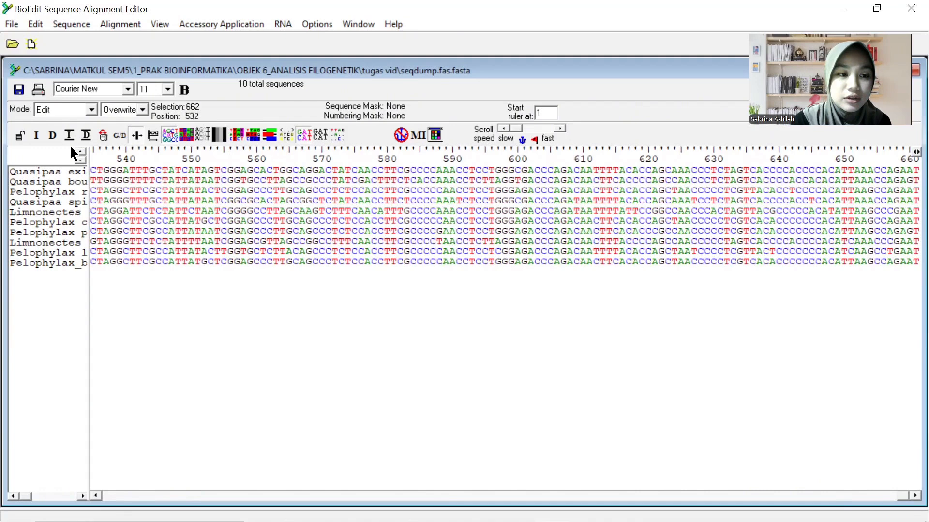
Save the trimmed alignment as a Fasta file named "Praktikum kel 5.fas" in the "tugas vid" folder
{"action": "left_click", "coordinate": [11, 27]}
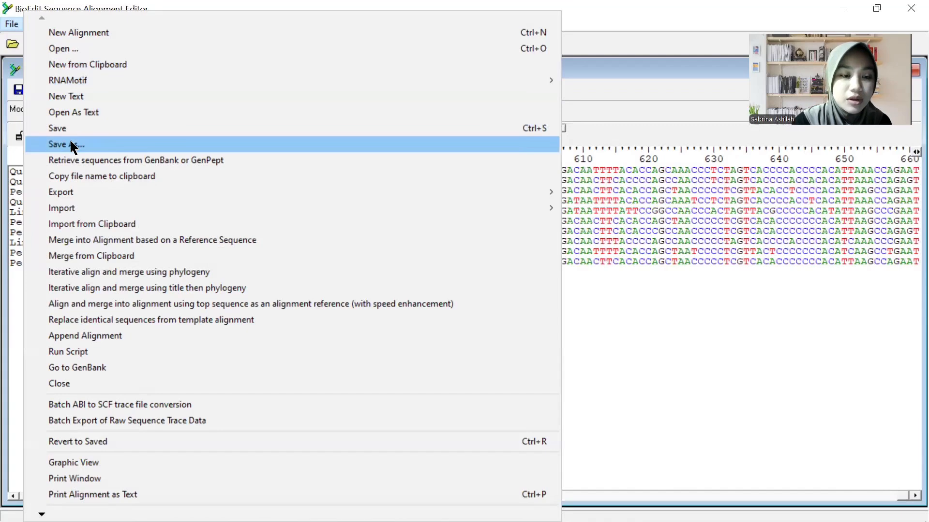
{"action": "left_click", "coordinate": [73, 145]}
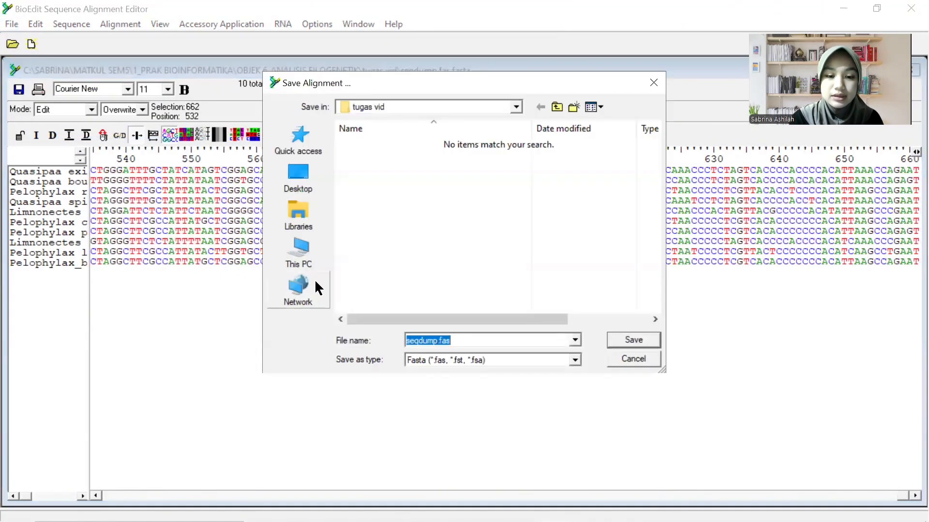
{"action": "left_click", "coordinate": [471, 343]}
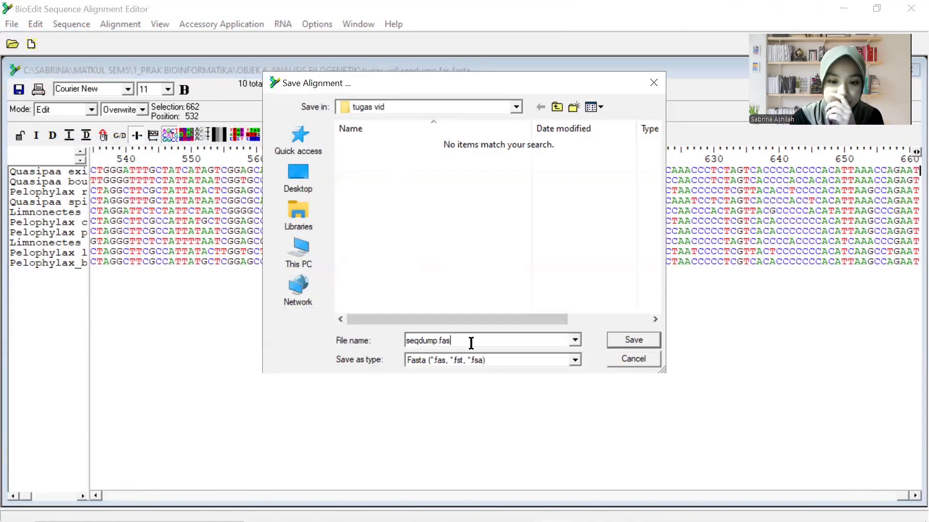
{"action": "left_click", "coordinate": [438, 341]}
{"action": "key", "text": "BackSpace"}
{"action": "key", "text": "BackSpace"}
{"action": "key", "text": "BackSpace"}
{"action": "key", "text": "BackSpace"}
{"action": "key", "text": "BackSpace"}
{"action": "key", "text": "BackSpace"}
{"action": "key", "text": "BackSpace"}
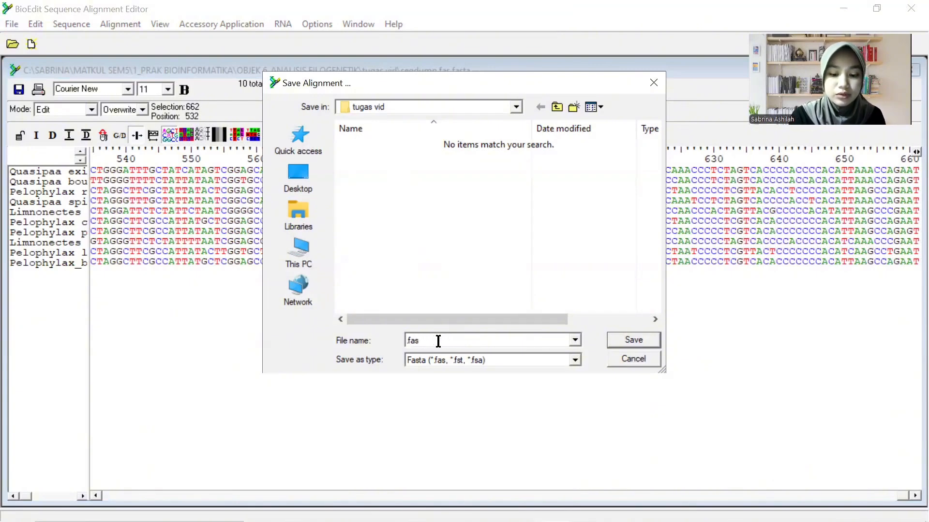
{"action": "type", "text": "Praktikum"}
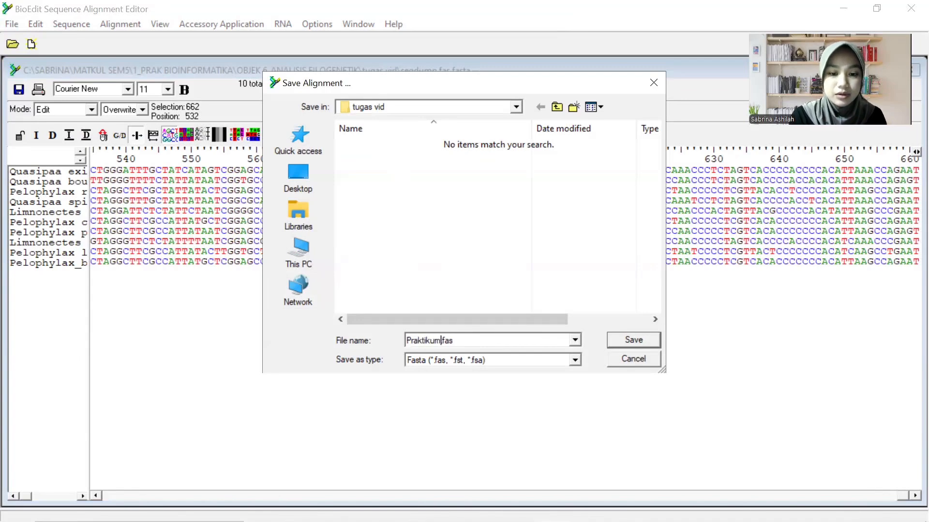
{"action": "type", "text": " kel "}
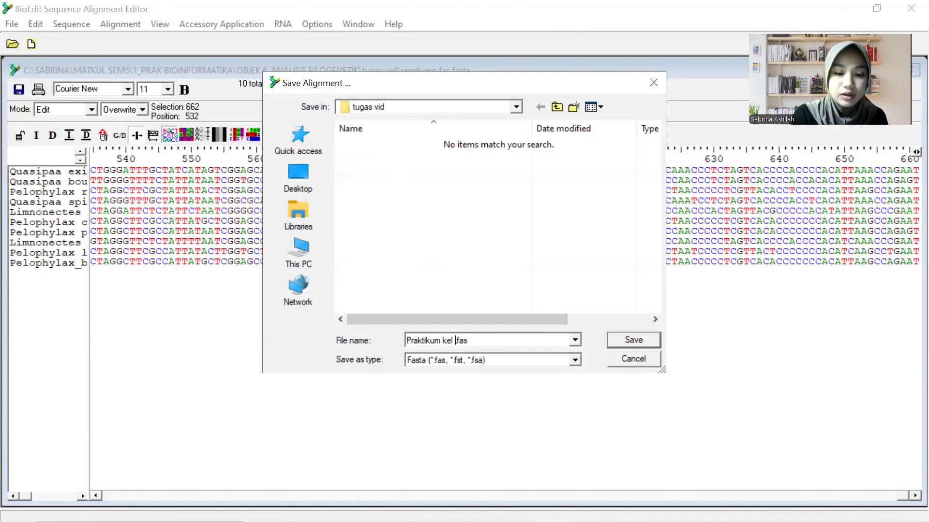
{"action": "type", "text": "5"}
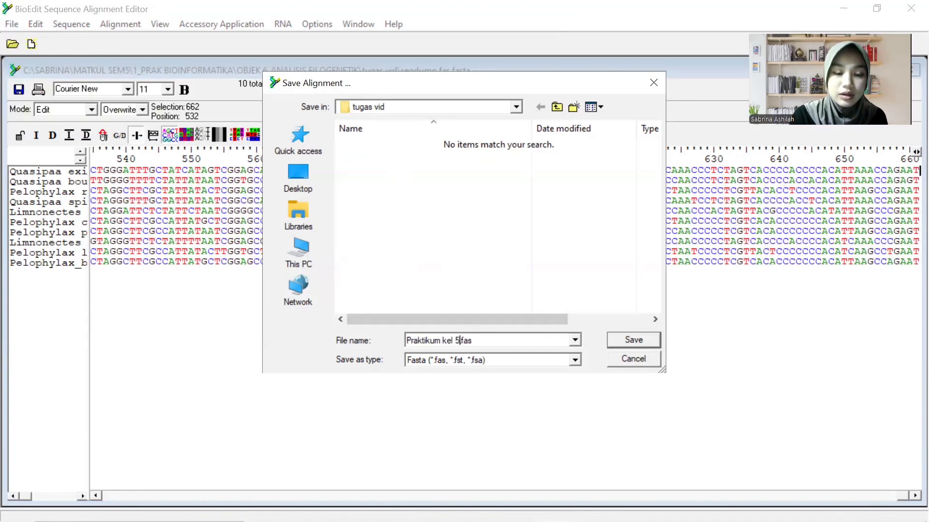
{"action": "left_click", "coordinate": [622, 344]}
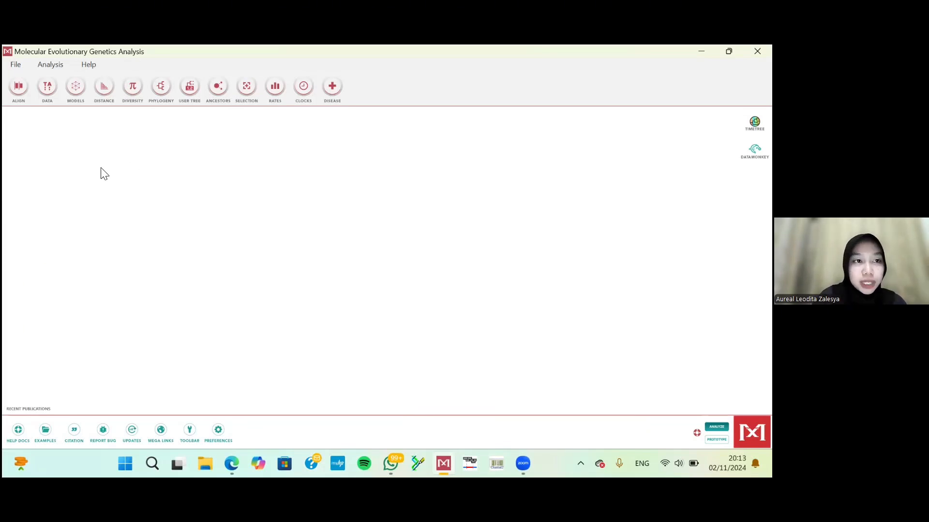
Open the Praktikum kel 5 file from the Downloads folder in MEGA and maximize its Sequence Data Explorer
{"action": "left_click", "coordinate": [20, 65]}
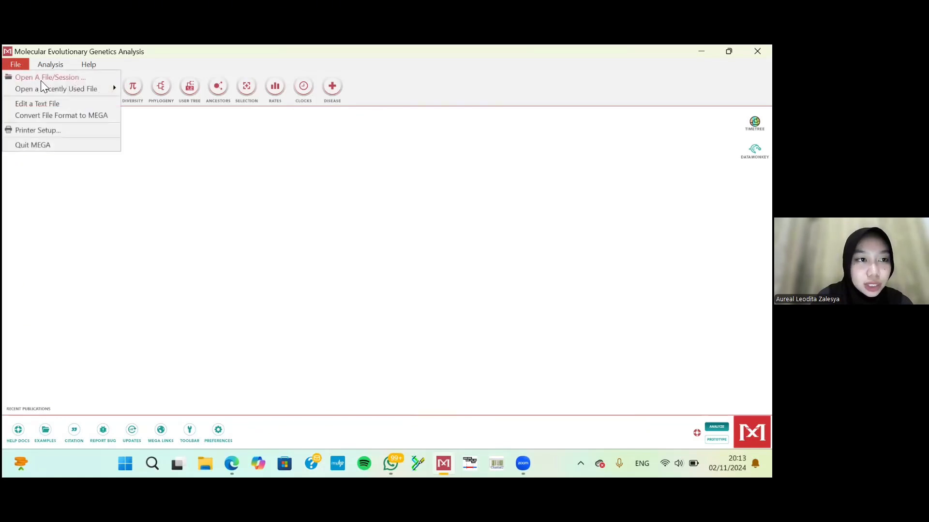
{"action": "left_click", "coordinate": [42, 80]}
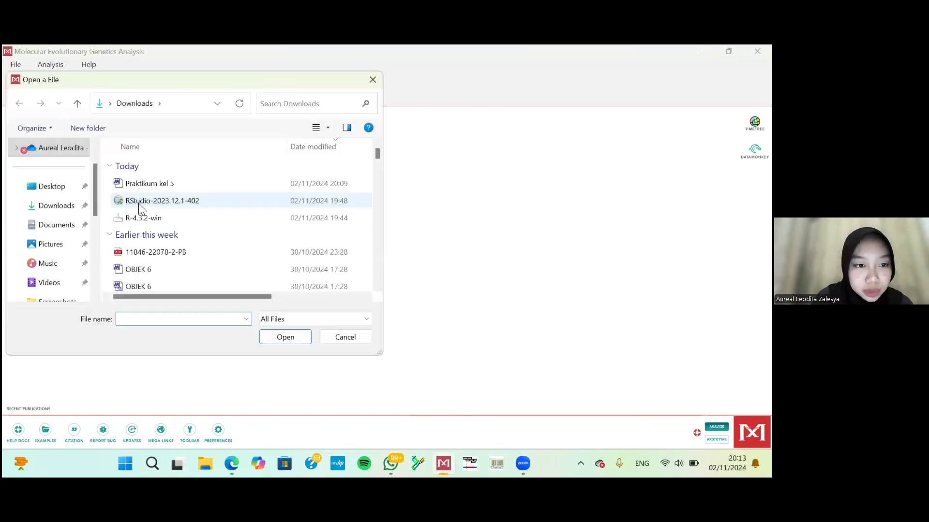
{"action": "left_click", "coordinate": [182, 184]}
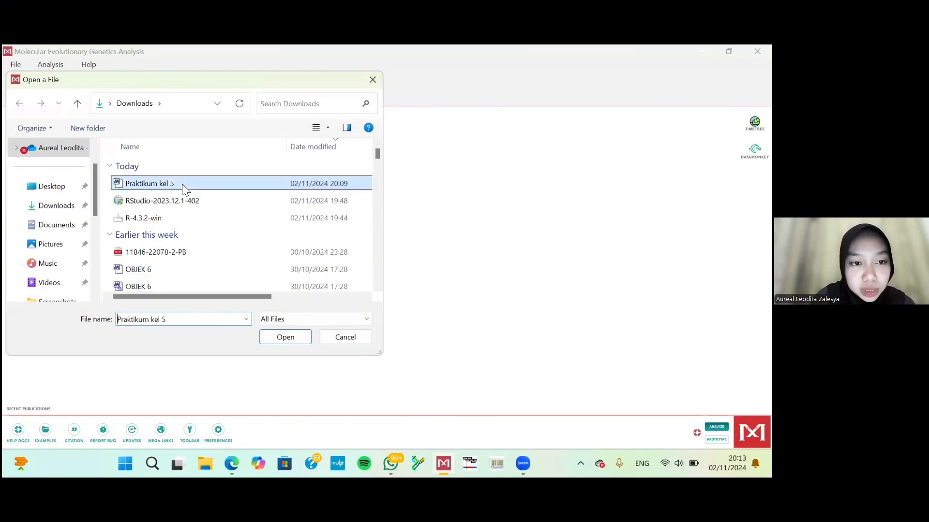
{"action": "left_click", "coordinate": [272, 337]}
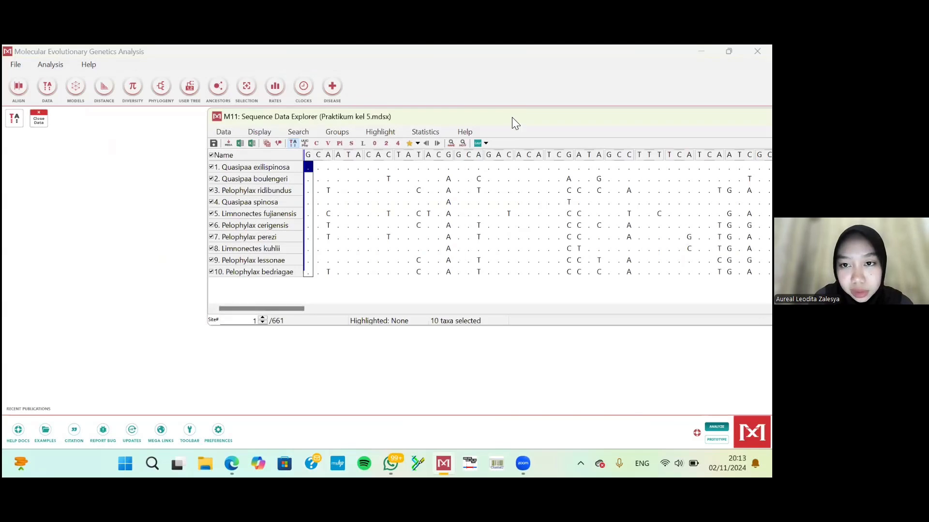
{"action": "left_click_drag", "start_coordinate": [512, 117], "coordinate": [331, 121]}
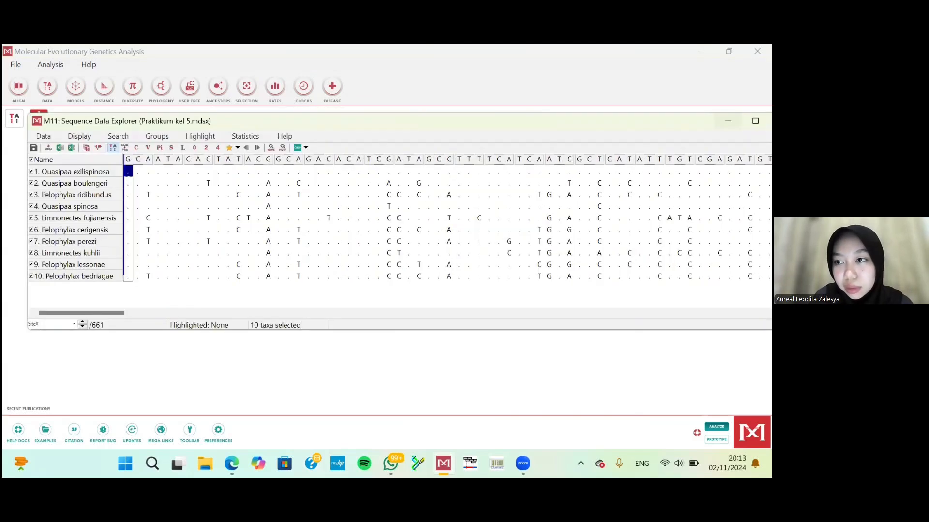
{"action": "left_click", "coordinate": [755, 121]}
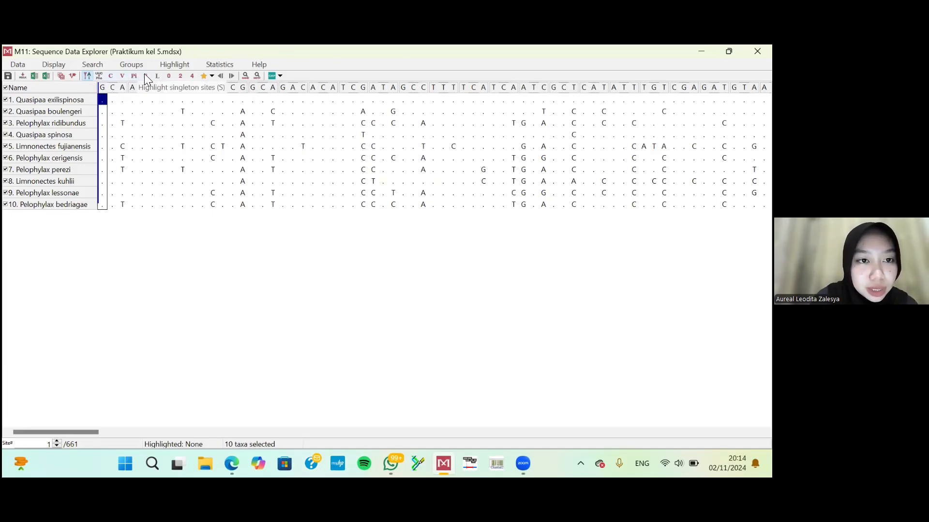
Highlight the conserved, variable, parsimony-informative and singleton sites one after another to examine each category across the ten sequences
{"action": "left_click", "coordinate": [110, 76]}
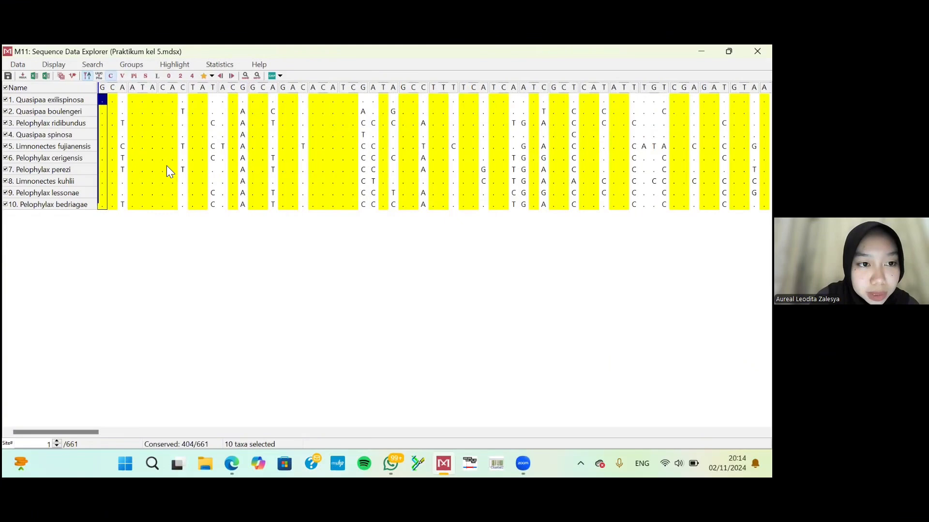
{"action": "left_click", "coordinate": [163, 193]}
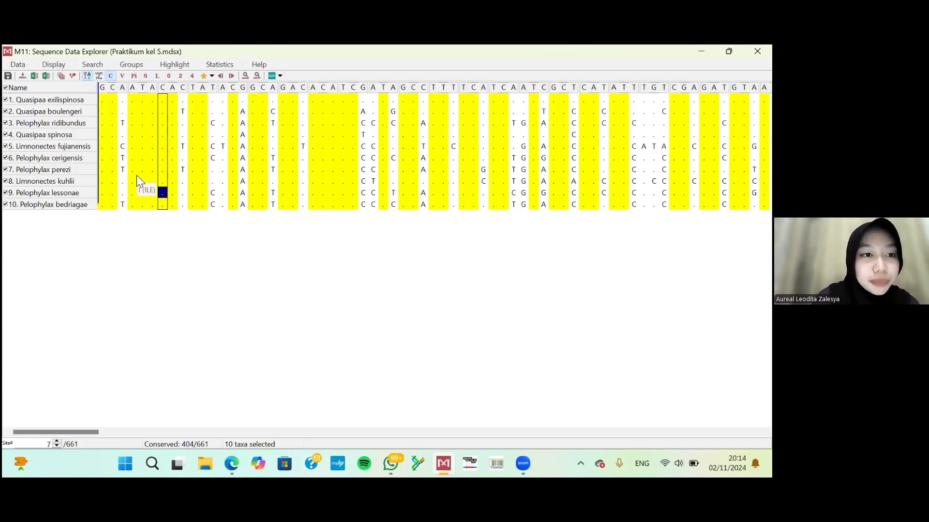
{"action": "left_click", "coordinate": [123, 76]}
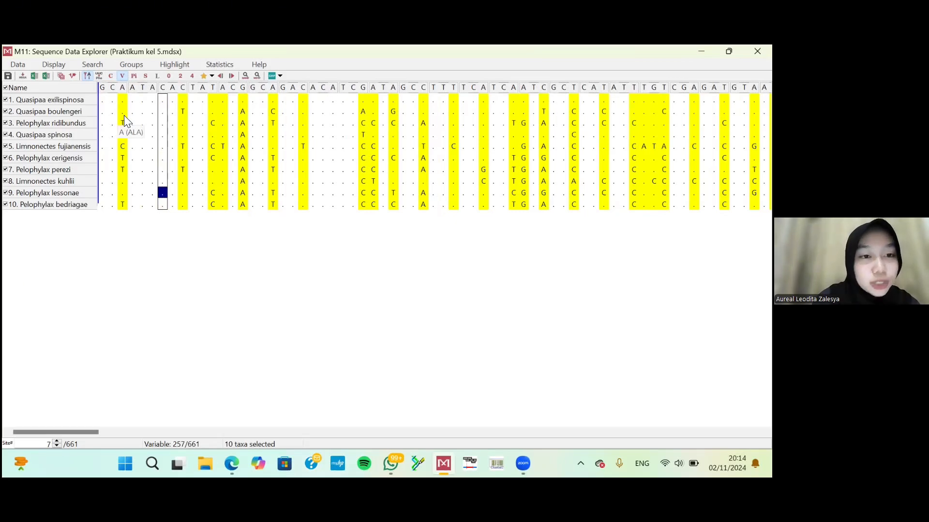
{"action": "left_click", "coordinate": [135, 77]}
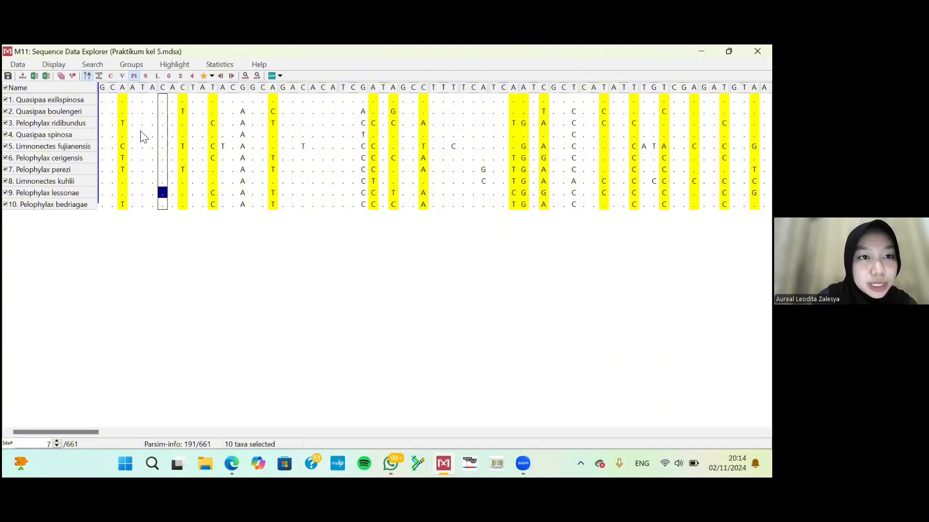
{"action": "left_click", "coordinate": [145, 76]}
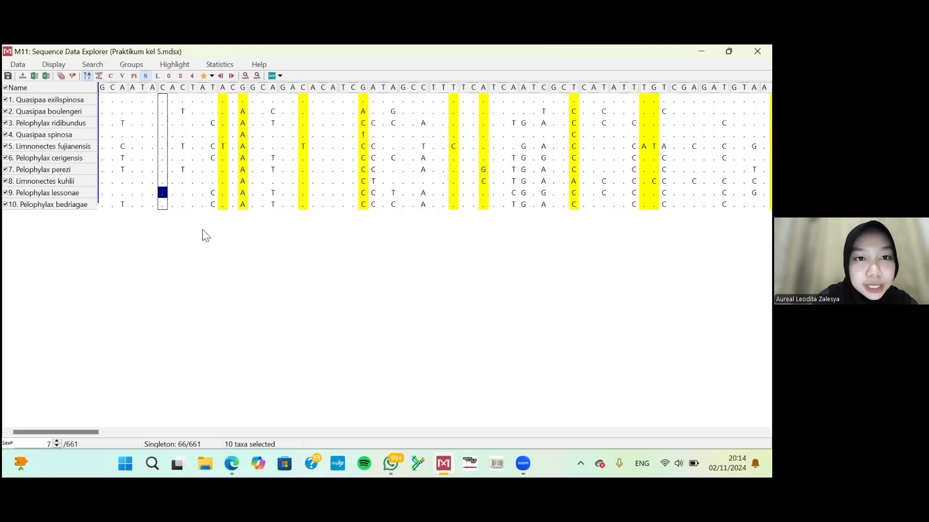
Dismiss the offer to reuse the active Praktikum kel 5 data and close that data without saving the session changes
{"action": "left_click", "coordinate": [348, 75]}
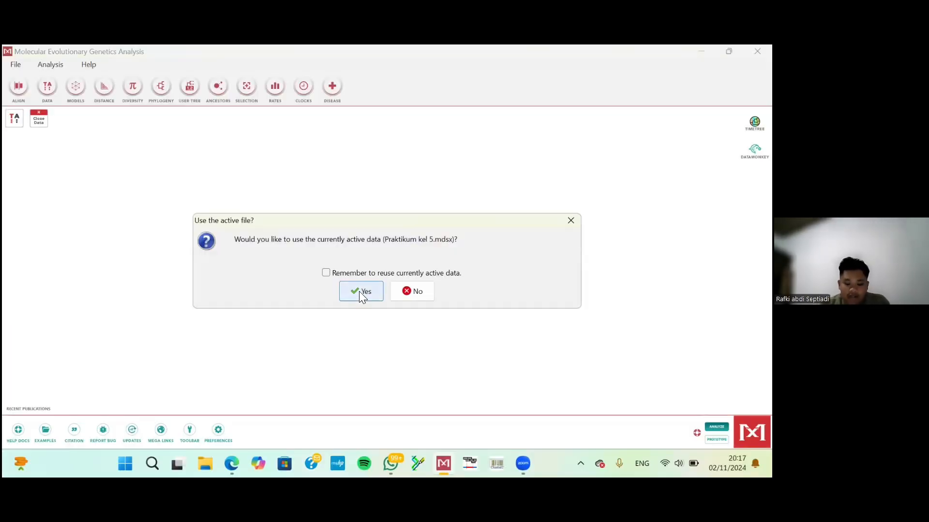
{"action": "left_click", "coordinate": [571, 221]}
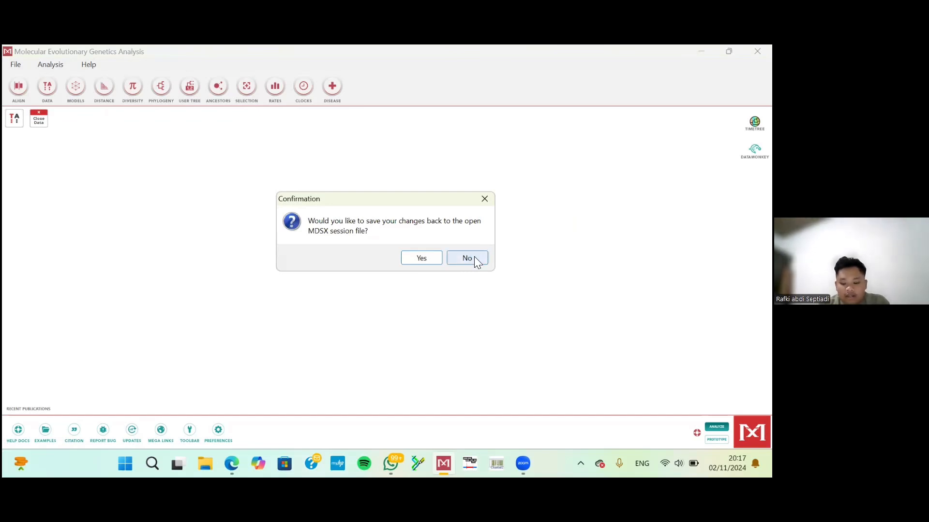
{"action": "key", "text": "Return"}
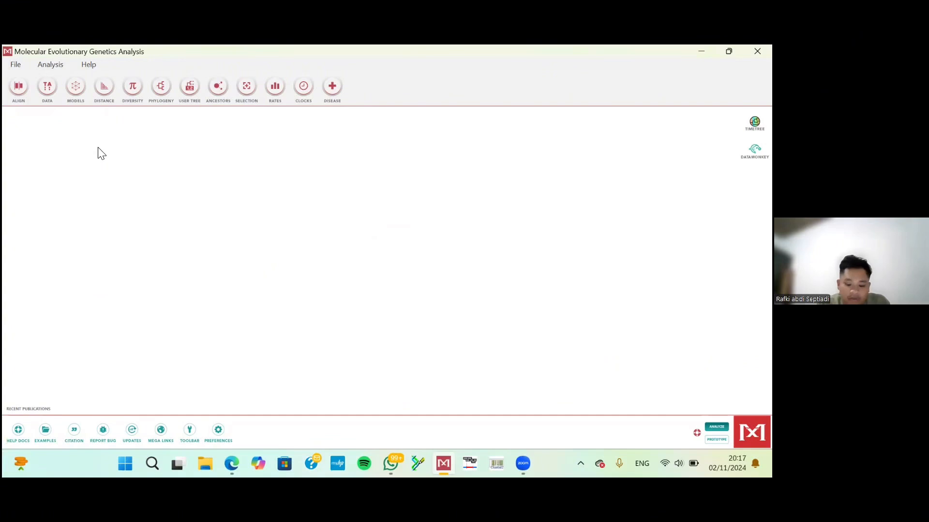
{"action": "key", "text": "XF86AudioRaiseVolume"}
{"action": "key", "text": "XF86AudioRaiseVolume"}
{"action": "key", "text": "XF86AudioRaiseVolume"}
{"action": "key", "text": "XF86AudioRaiseVolume"}
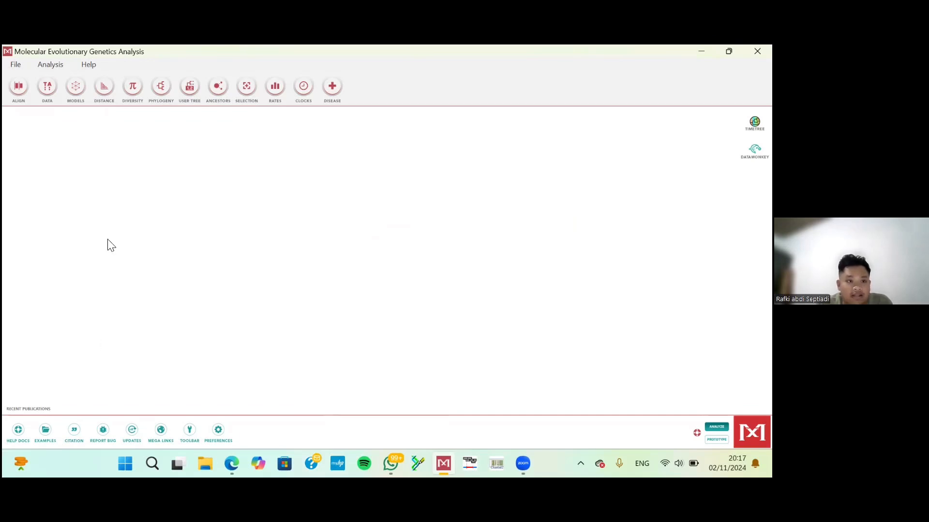
Start a pairwise distance computation on the Praktikum kel 5 MEGA file from the Downloads folder
{"action": "left_click", "coordinate": [104, 90]}
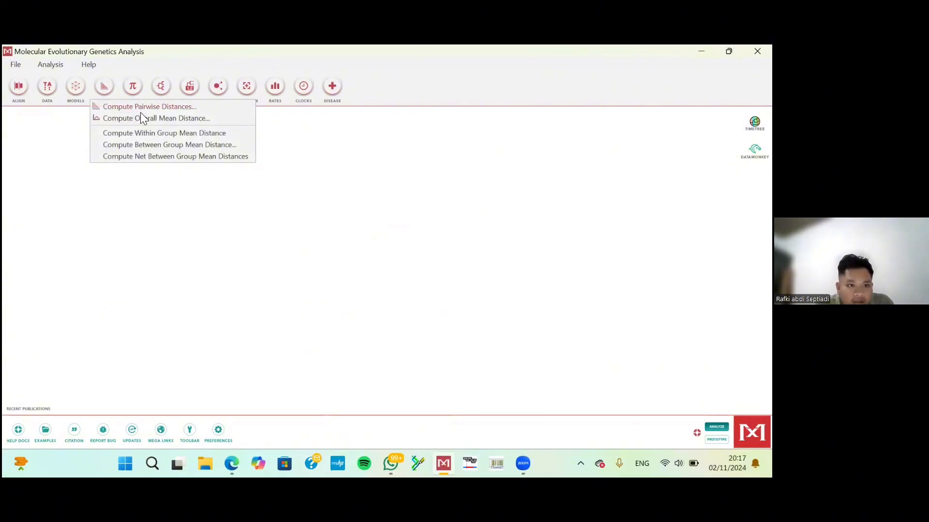
{"action": "left_click", "coordinate": [182, 107]}
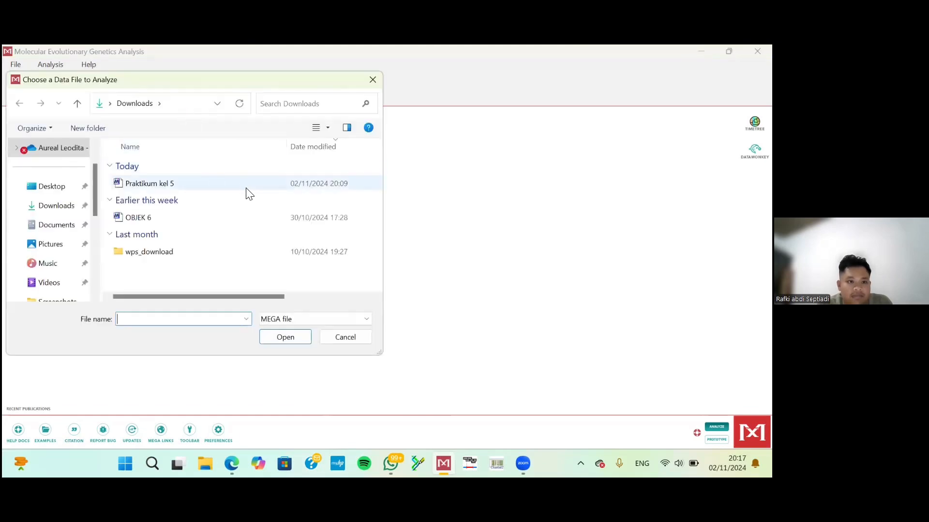
{"action": "left_click", "coordinate": [280, 189]}
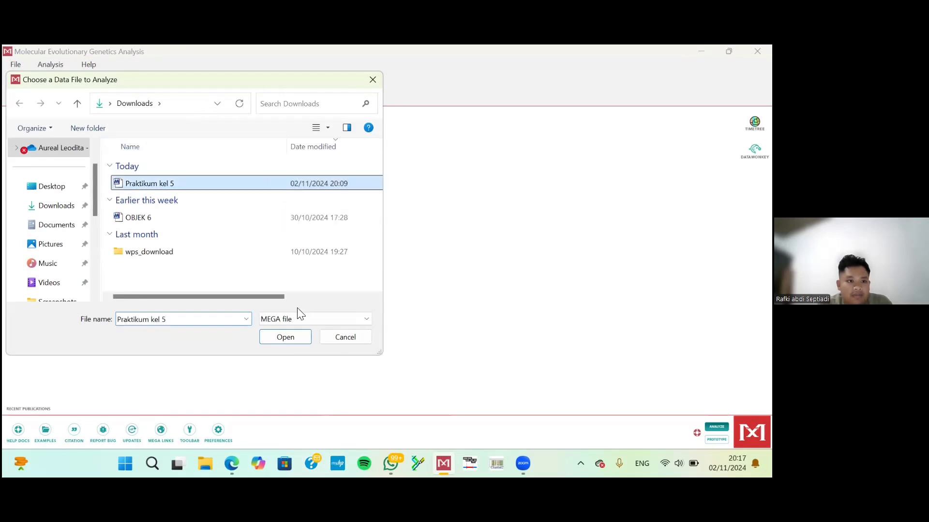
{"action": "left_click", "coordinate": [296, 339]}
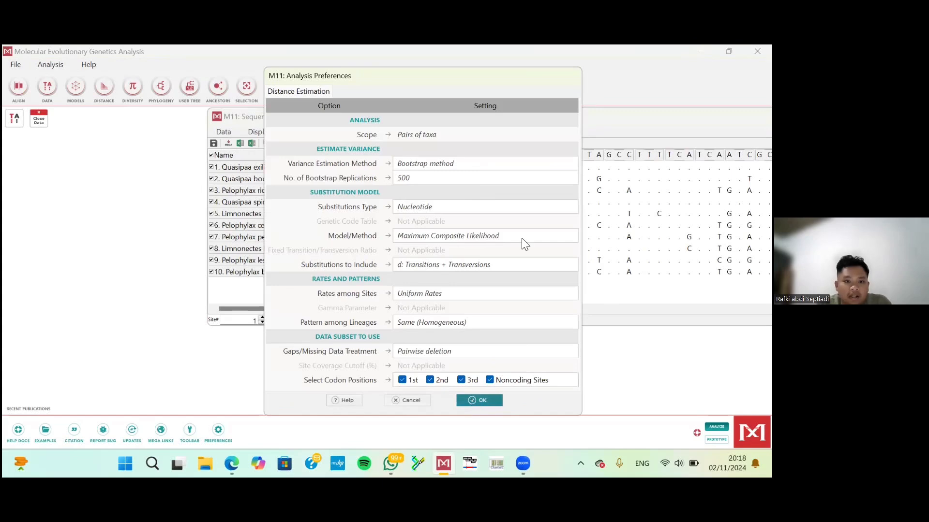
Compute the distances with the Bootstrap method, 500 replications and Maximum Composite Likelihood, and inspect the matrix in a maximized window
{"action": "left_click", "coordinate": [457, 168]}
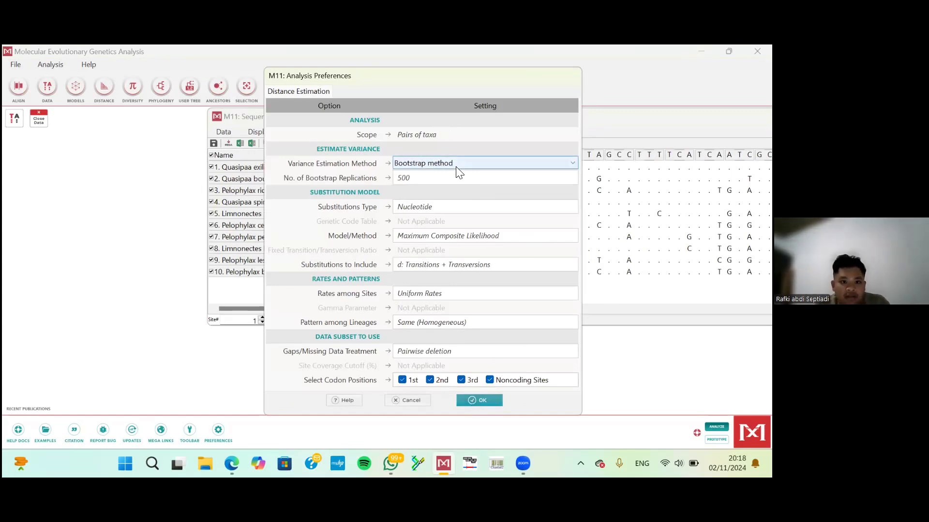
{"action": "left_click", "coordinate": [414, 182]}
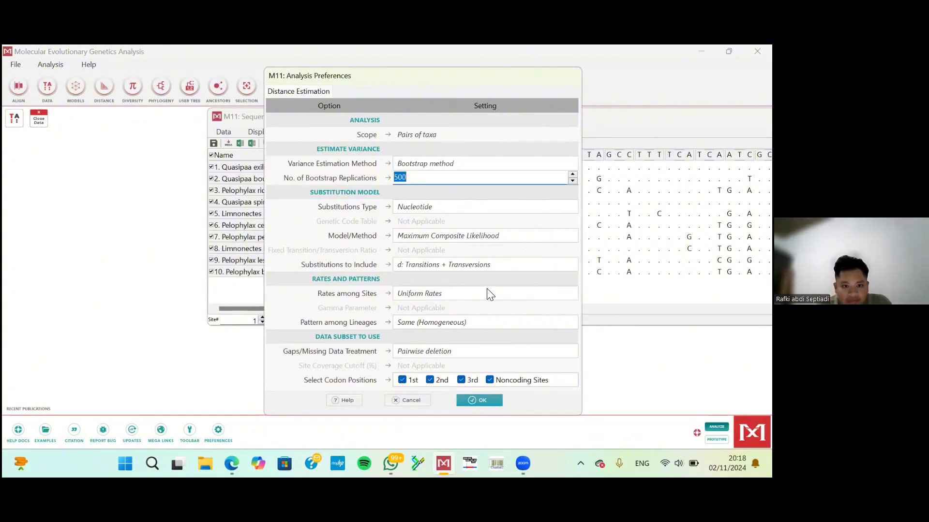
{"action": "left_click", "coordinate": [482, 402]}
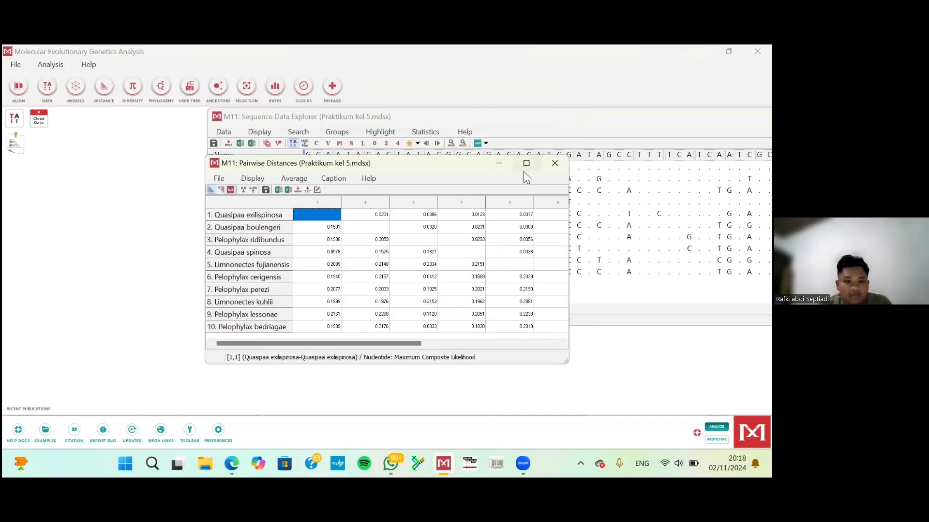
{"action": "left_click", "coordinate": [526, 164]}
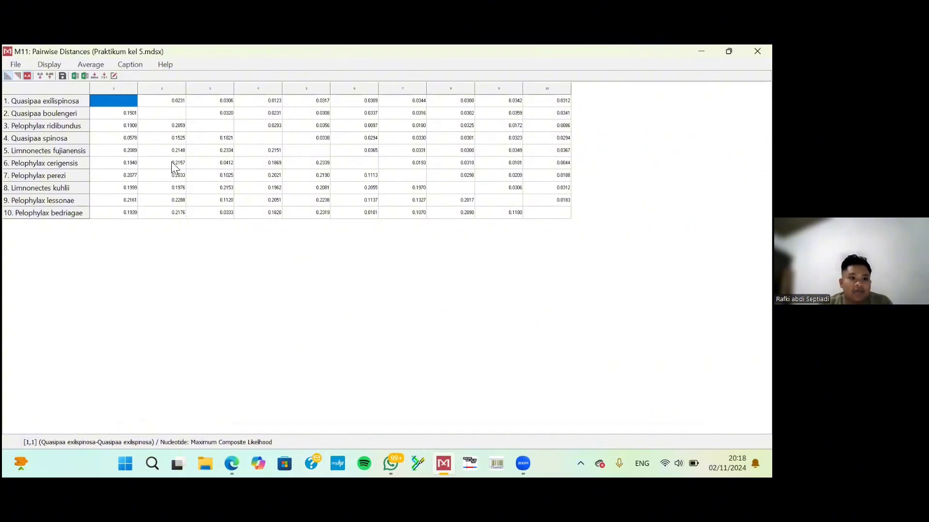
{"action": "left_click", "coordinate": [125, 115]}
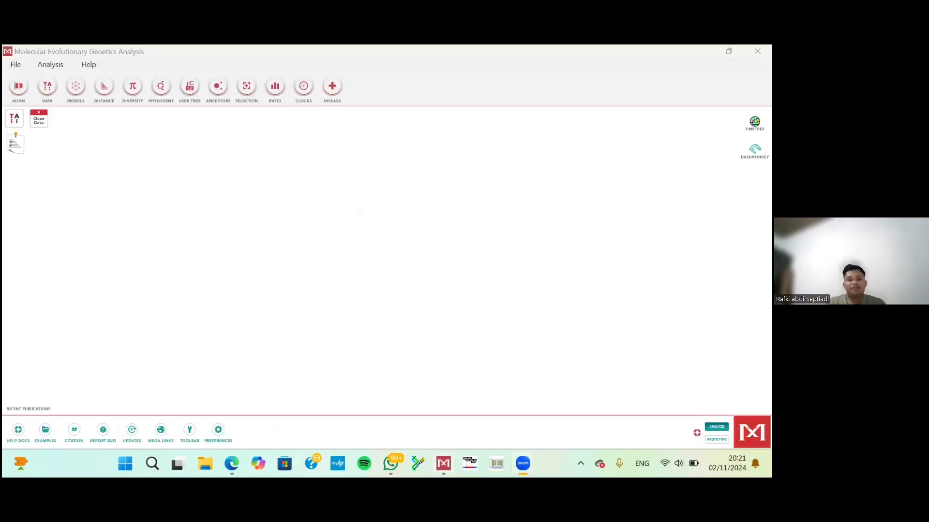
Construct a Neighbor-Joining tree from the active Praktikum kel 5 data with the Bootstrap method and 500 replications, and maximize the Tree Explorer
{"action": "left_click", "coordinate": [166, 89]}
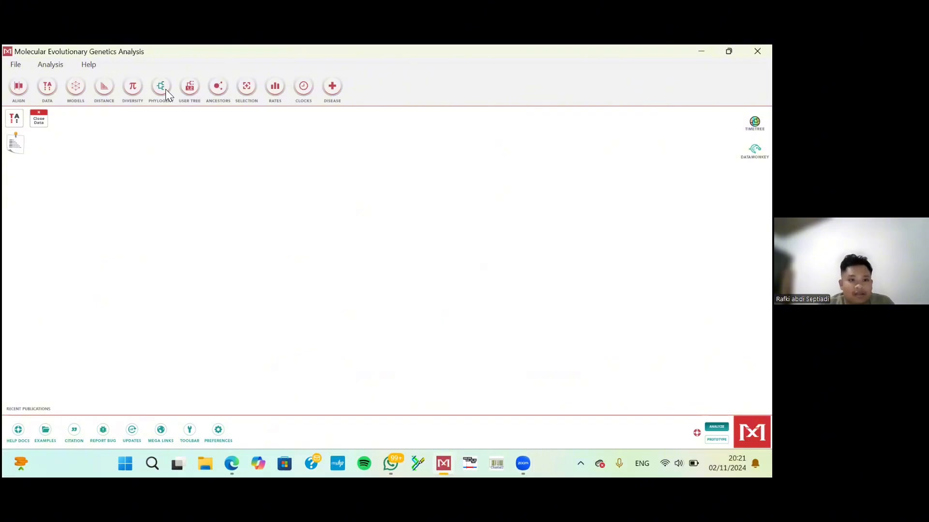
{"action": "left_click", "coordinate": [166, 89]}
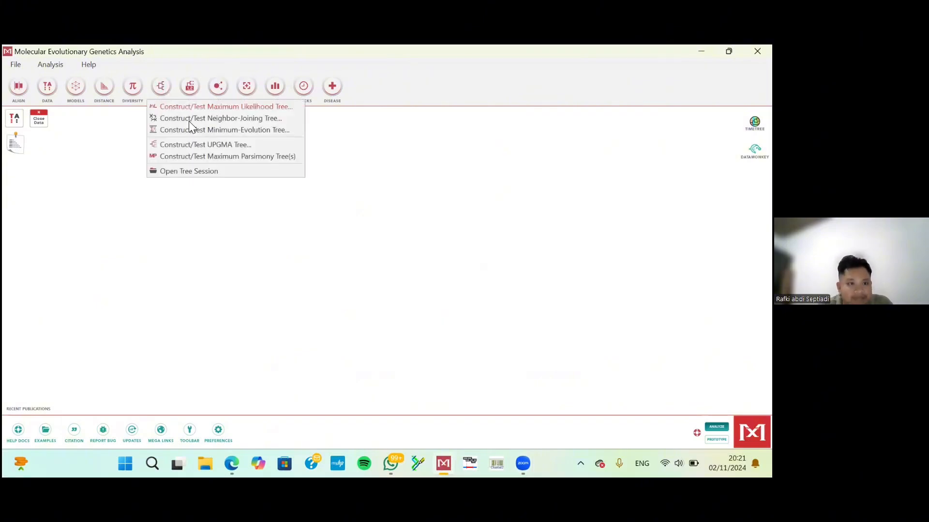
{"action": "left_click", "coordinate": [217, 120]}
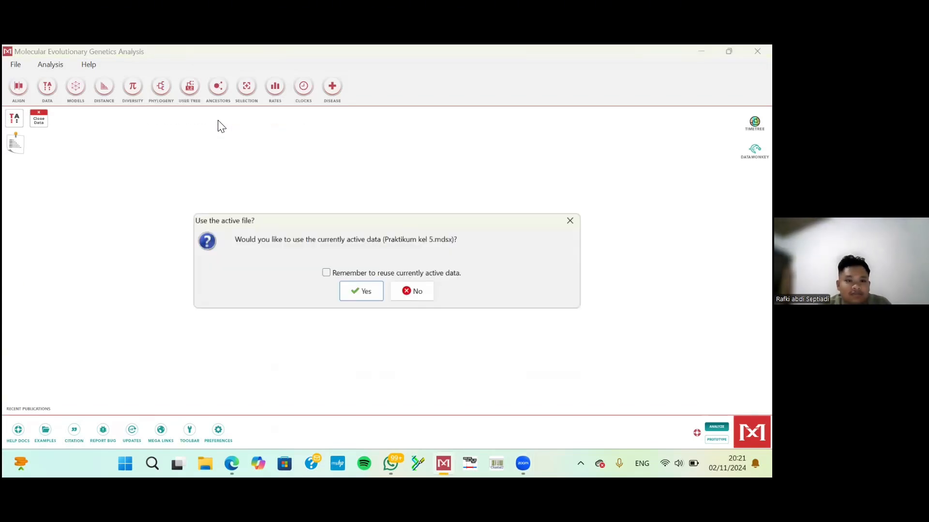
{"action": "left_click", "coordinate": [364, 292]}
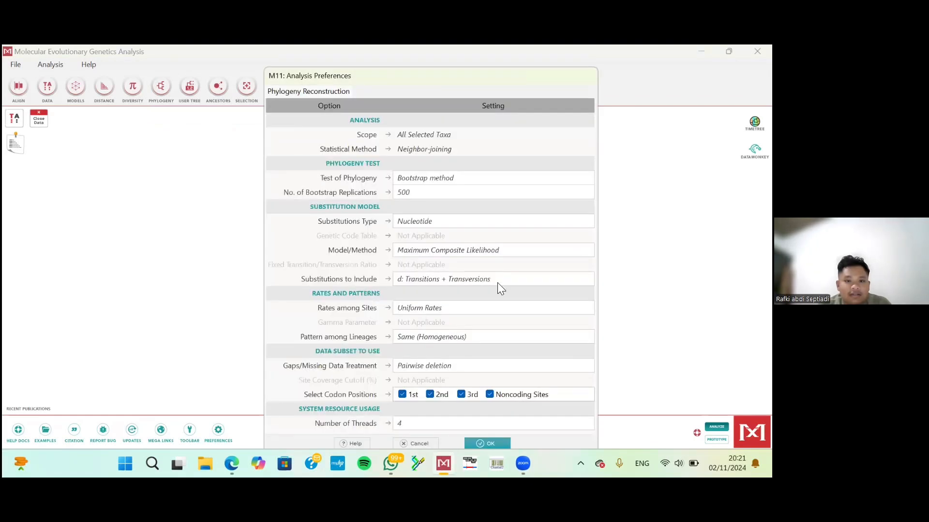
{"action": "left_click", "coordinate": [466, 184]}
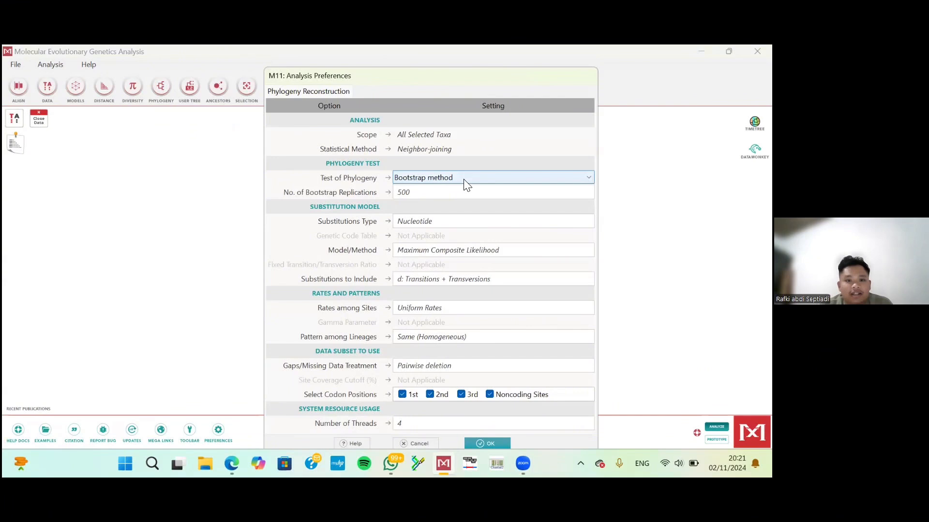
{"action": "left_click", "coordinate": [468, 192]}
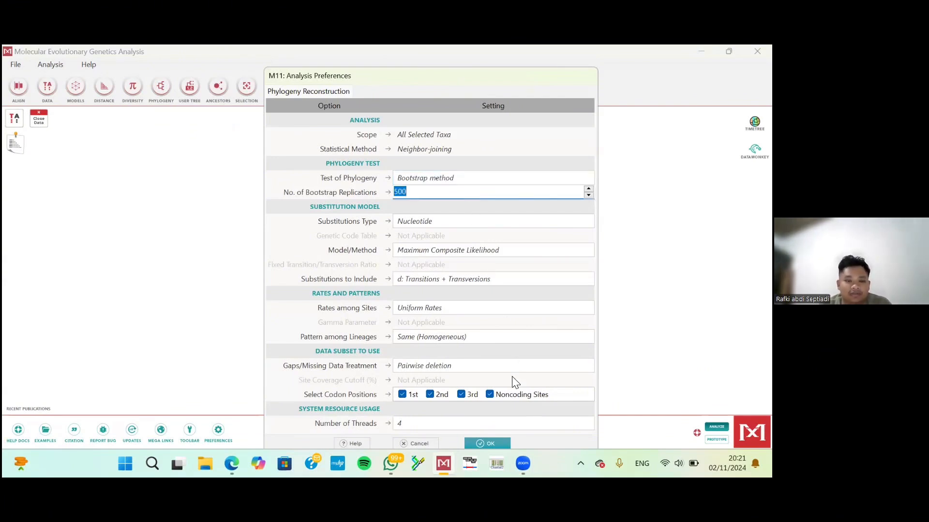
{"action": "left_click", "coordinate": [507, 441]}
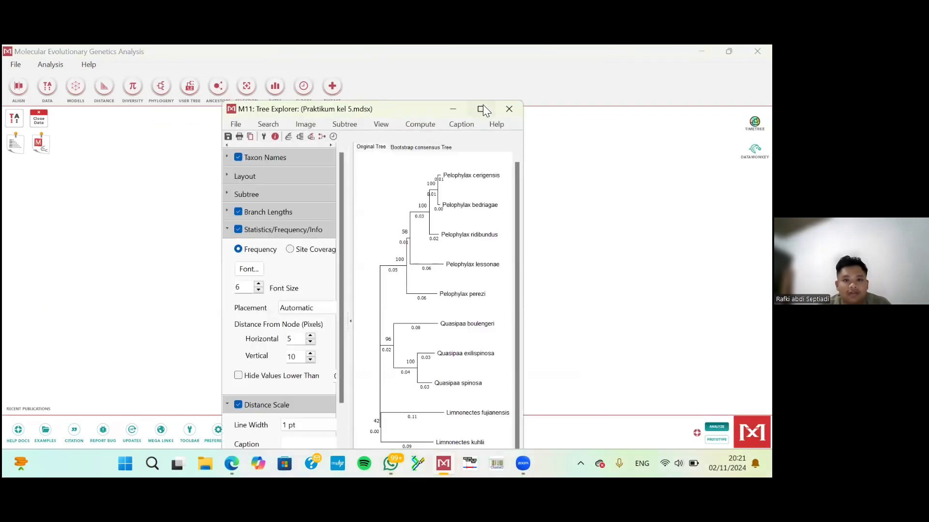
{"action": "left_click", "coordinate": [484, 110]}
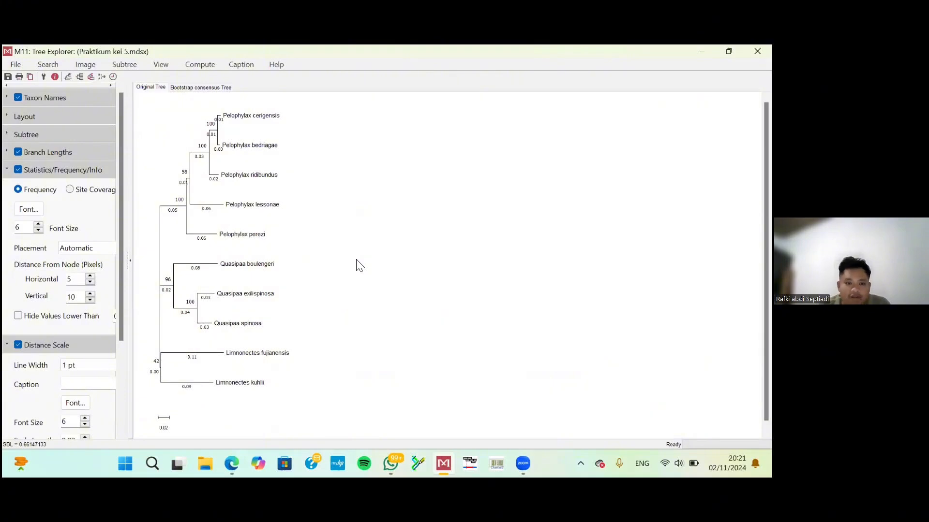